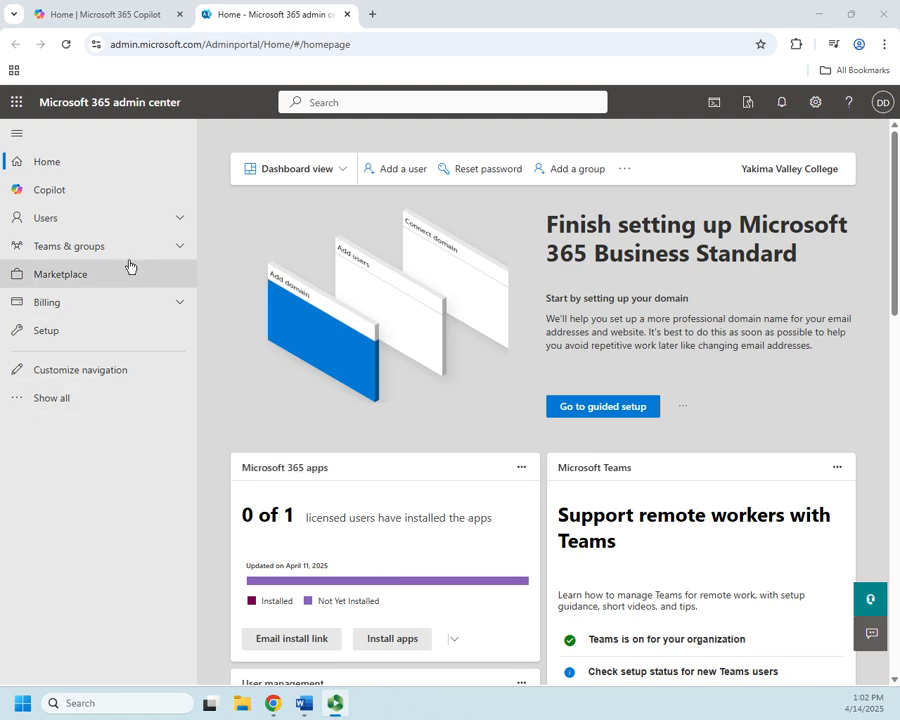
# - Open the Identity admin center with the already signed-in onmicrosoft.com tenant account and list all users
pyautogui.click(70, 408)
pyautogui.scroll(-3, 93, 404)
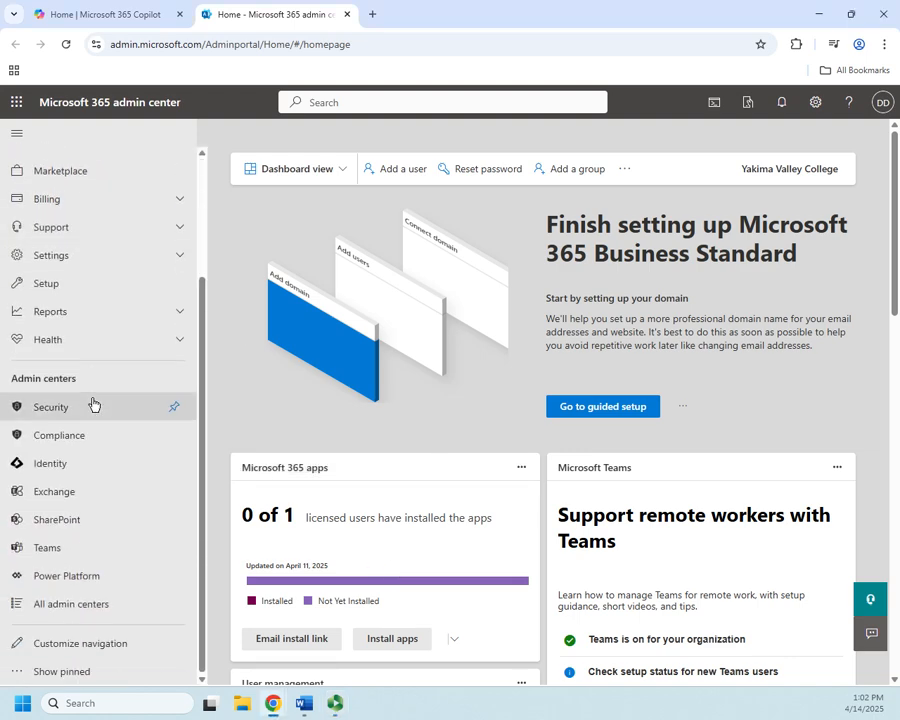
pyautogui.click(54, 470)
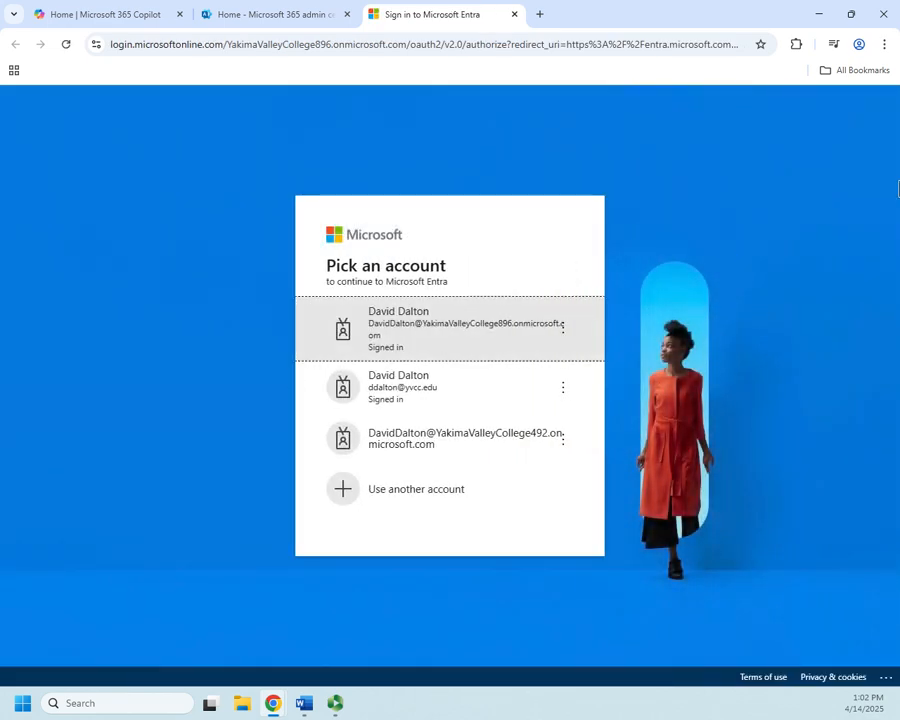
pyautogui.click(507, 323)
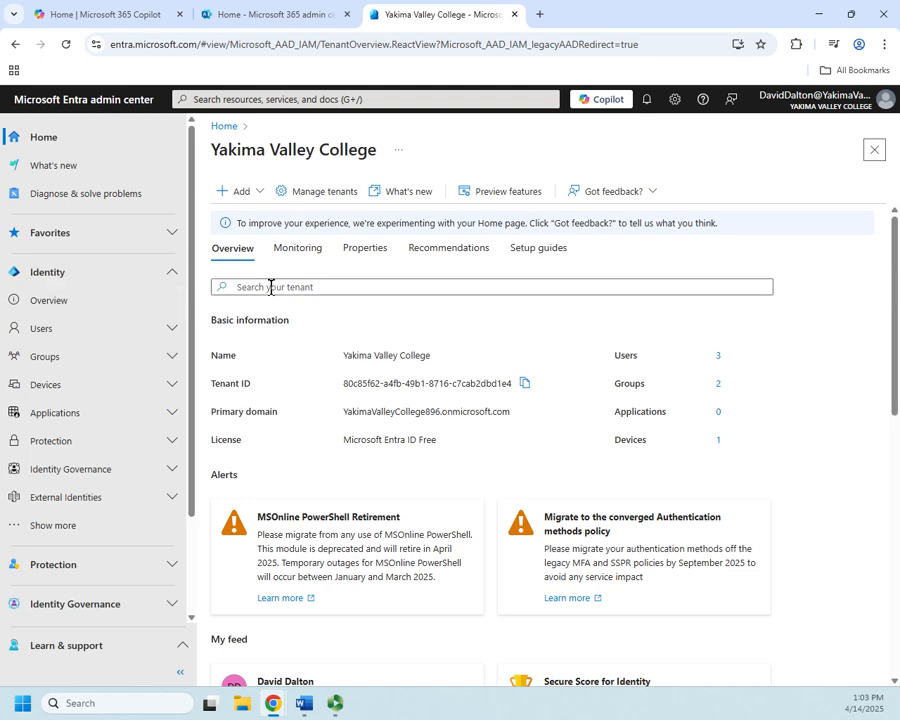
pyautogui.click(43, 334)
pyautogui.click(62, 361)
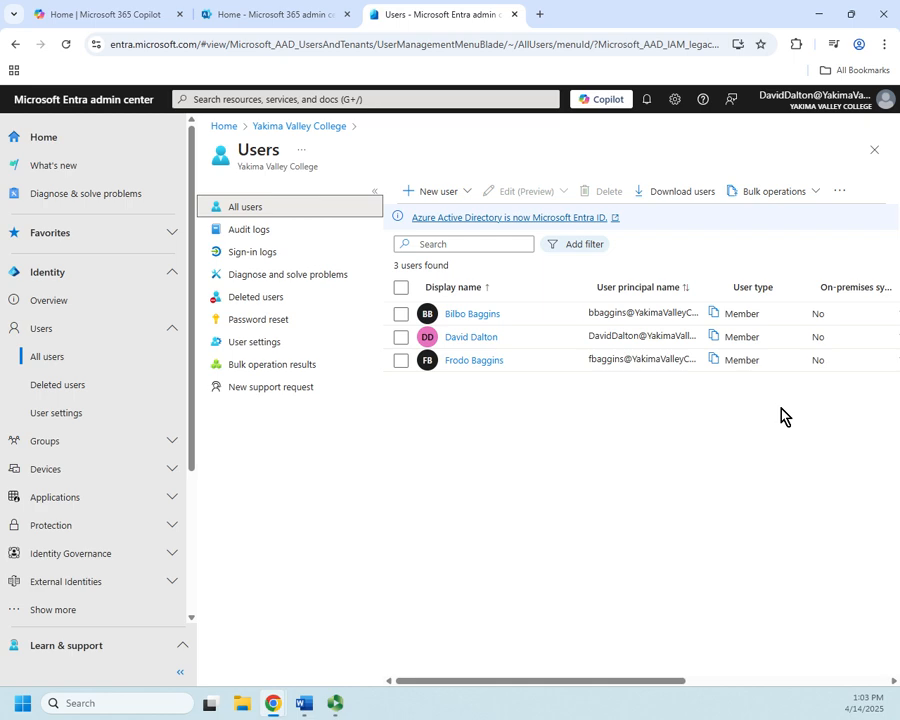
# - Examine the overview and properties of the first user in the list and return to the user list with nothing selected
pyautogui.click(459, 318)
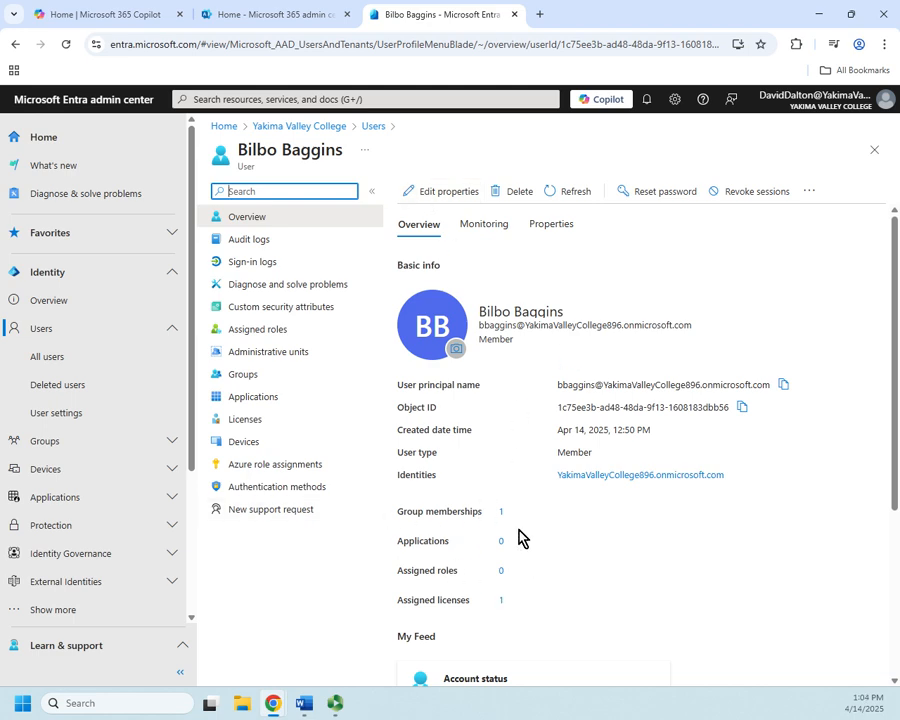
pyautogui.scroll(-3, 518, 535)
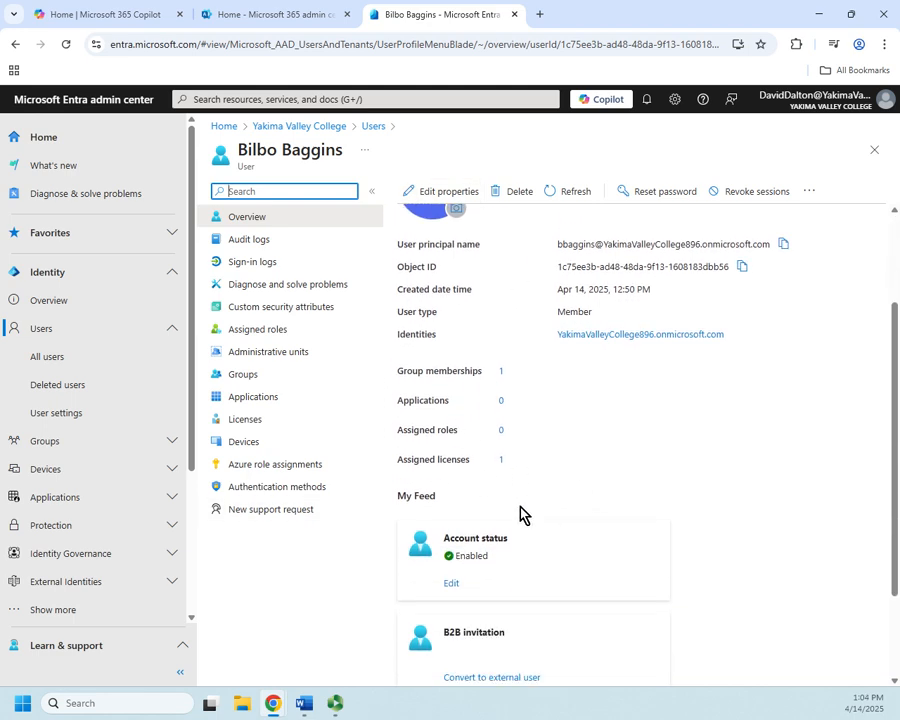
pyautogui.scroll(-2, 528, 524)
pyautogui.scroll(5, 528, 524)
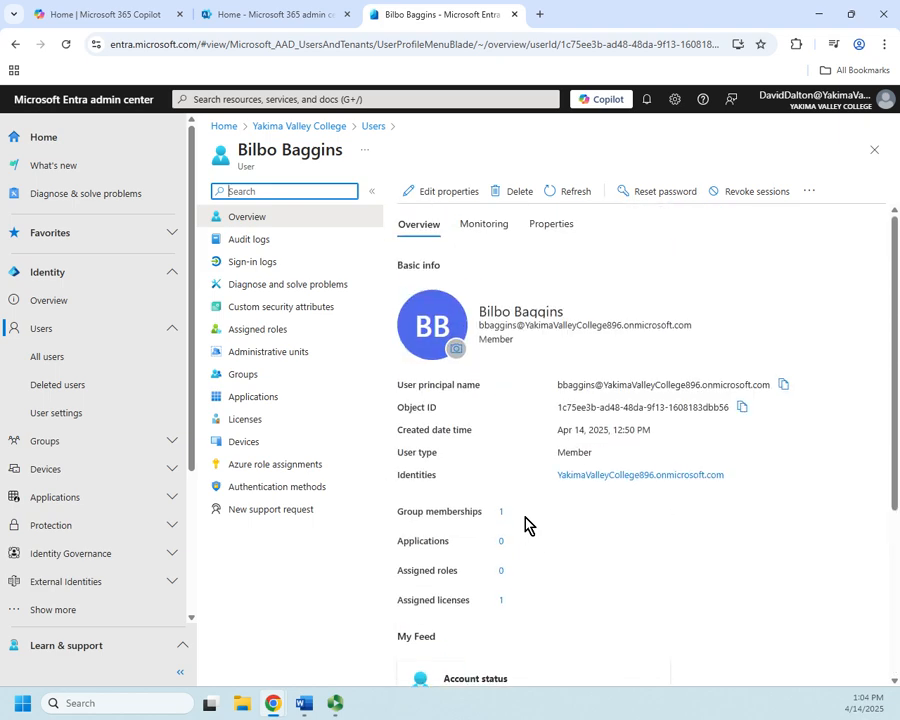
pyautogui.scroll(-5, 528, 525)
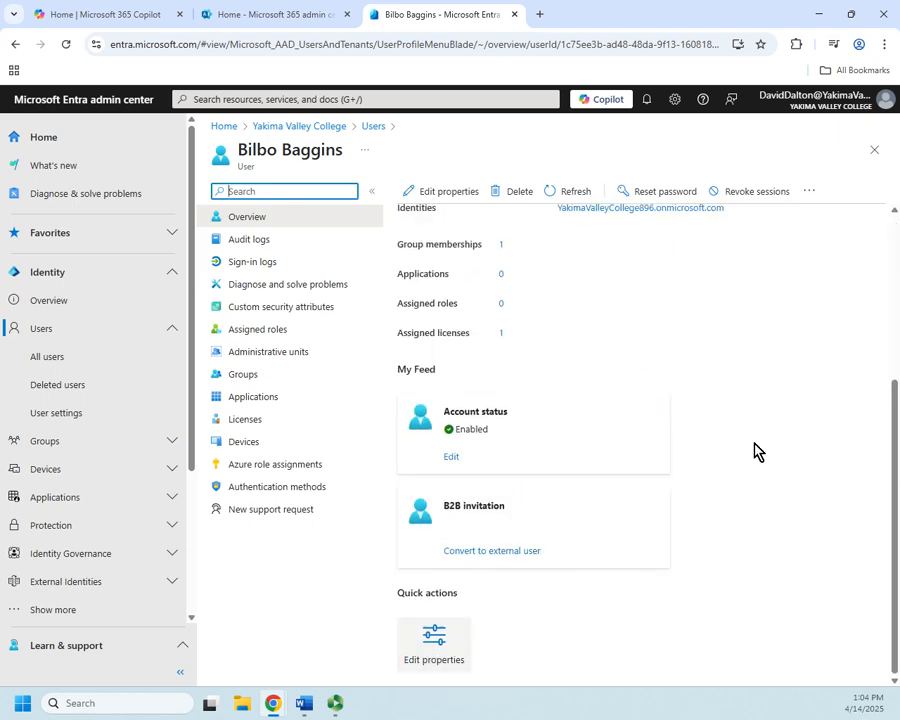
pyautogui.scroll(3, 657, 358)
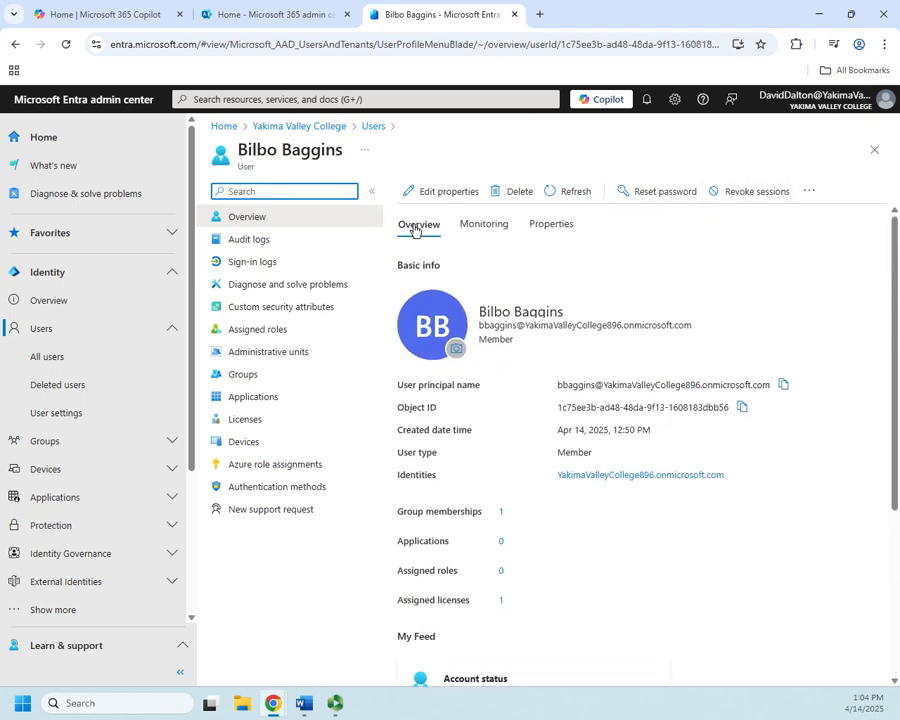
pyautogui.click(562, 229)
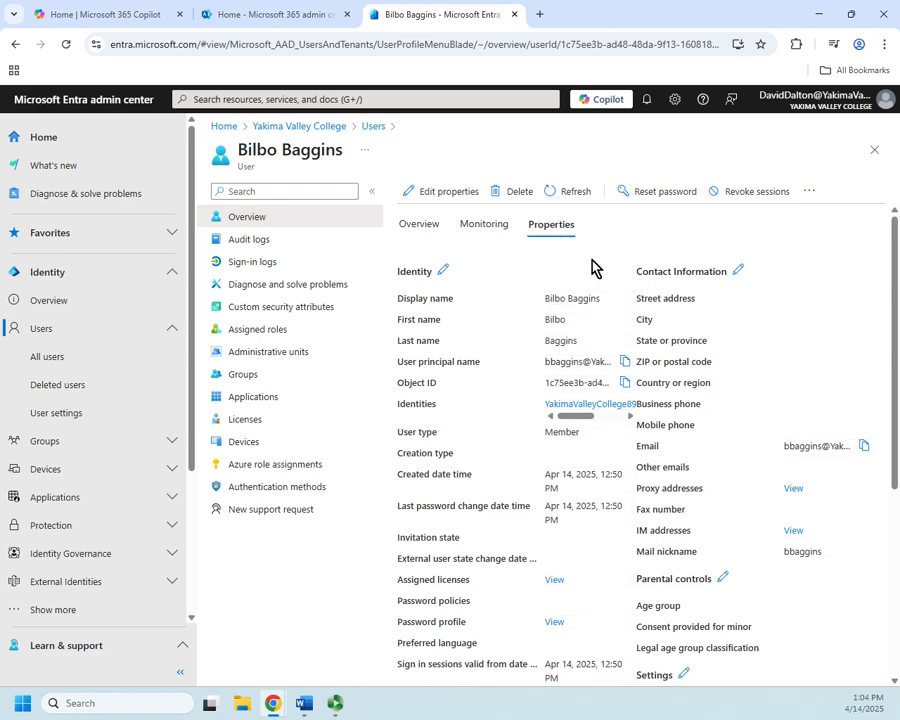
pyautogui.scroll(-3, 614, 376)
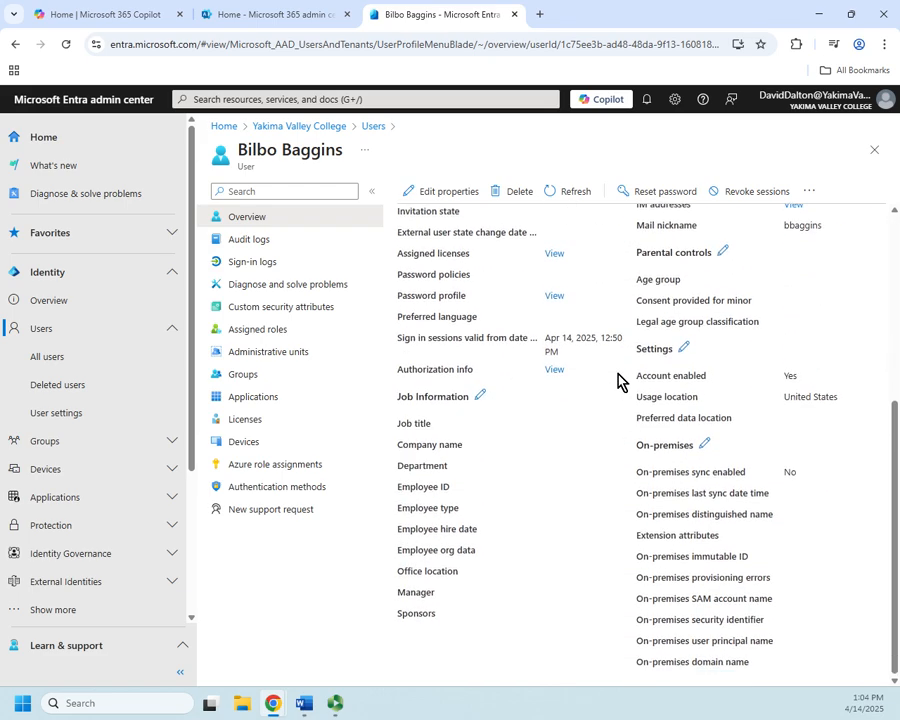
pyautogui.scroll(3, 618, 380)
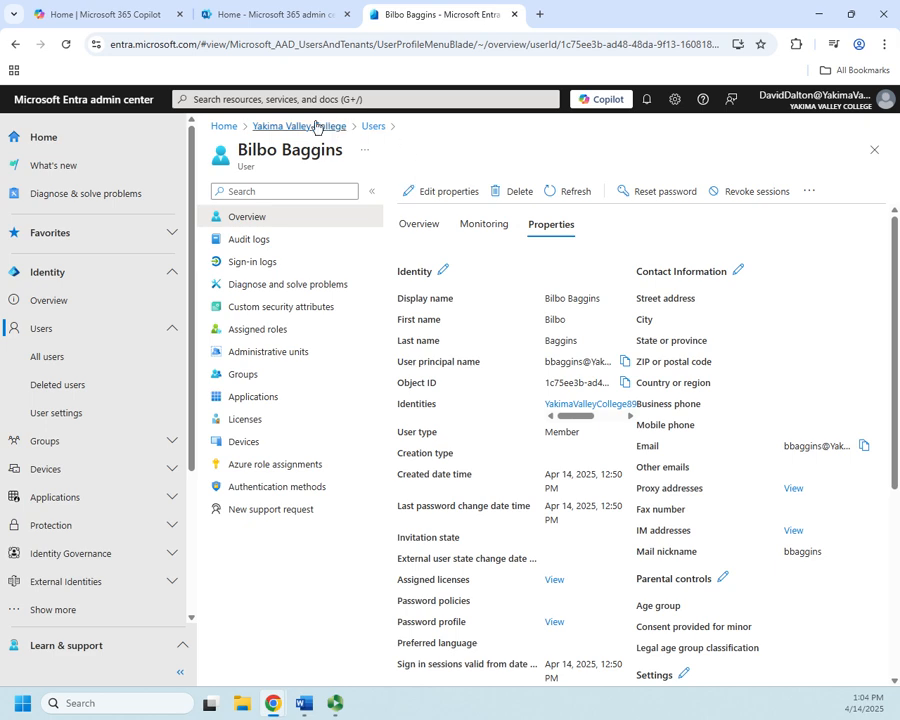
pyautogui.click(374, 127)
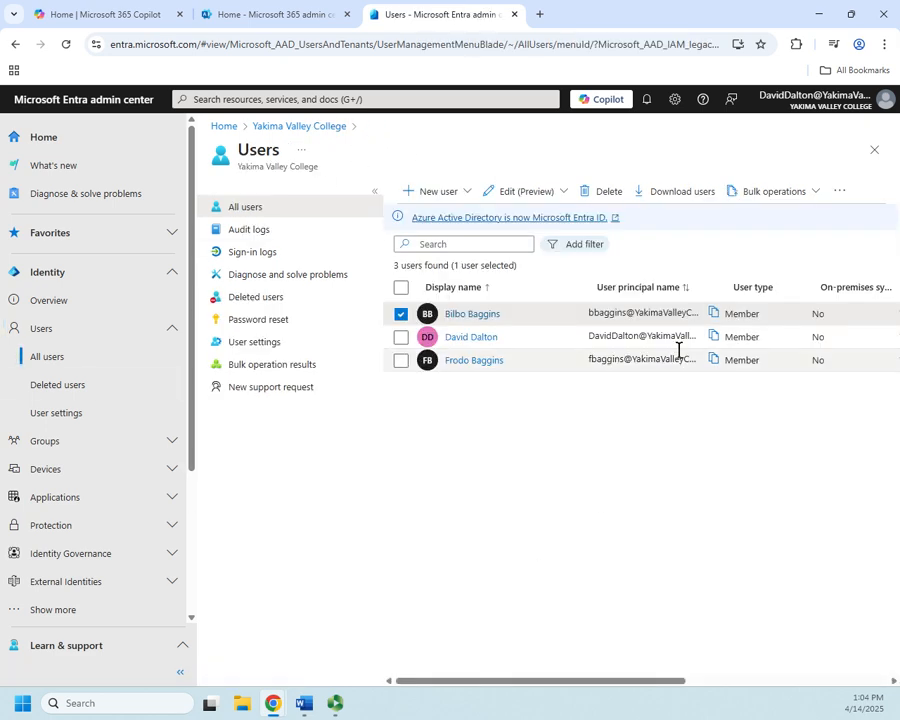
pyautogui.click(401, 314)
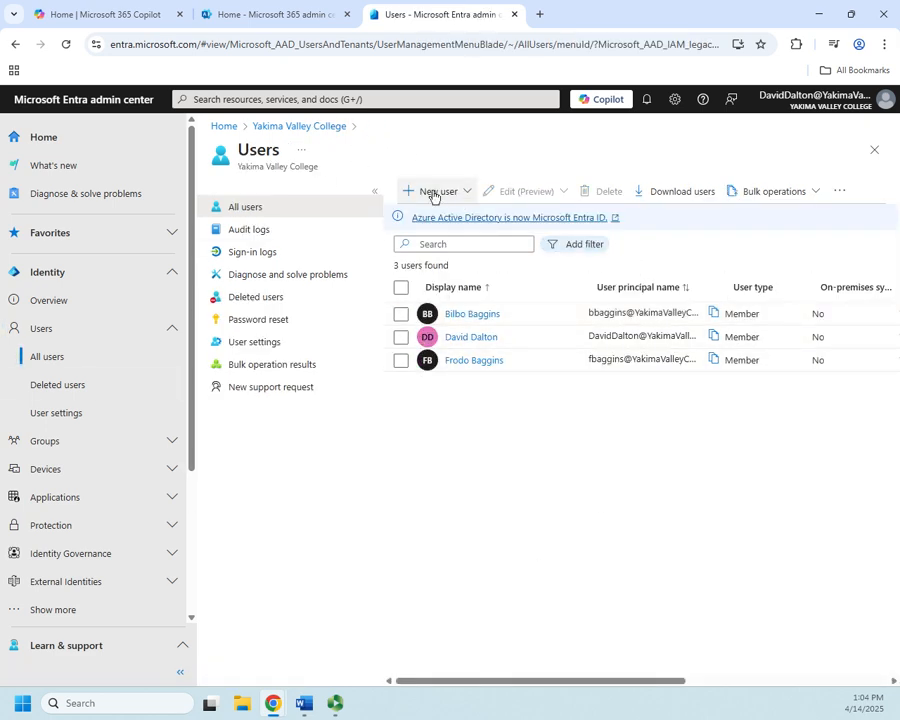
# - Start creating a new internal user and enter the user principal name and the user's full display name
pyautogui.click(432, 193)
pyautogui.click(460, 235)
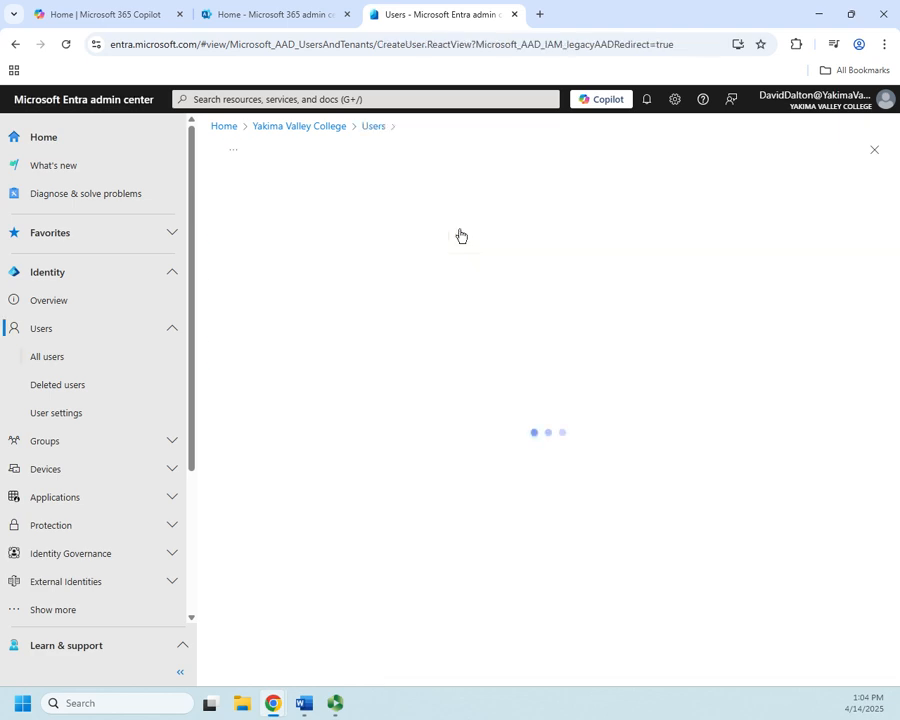
pyautogui.click(412, 301)
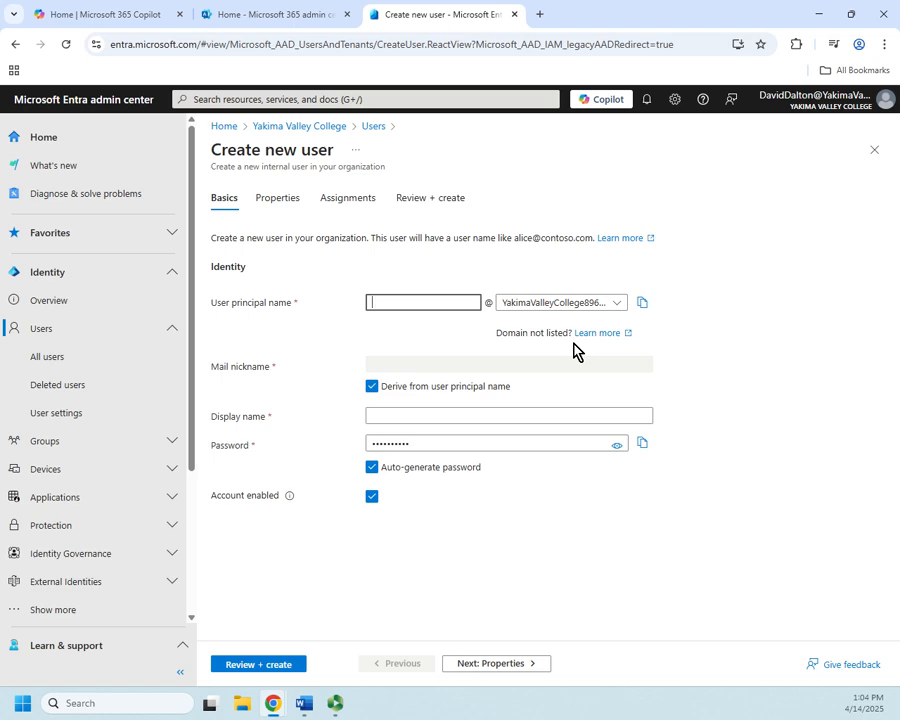
pyautogui.write('S')
pyautogui.press('BackSpace')
pyautogui.write('sgamgee')
pyautogui.press('Tab')
pyautogui.press('Tab')
pyautogui.press('Tab')
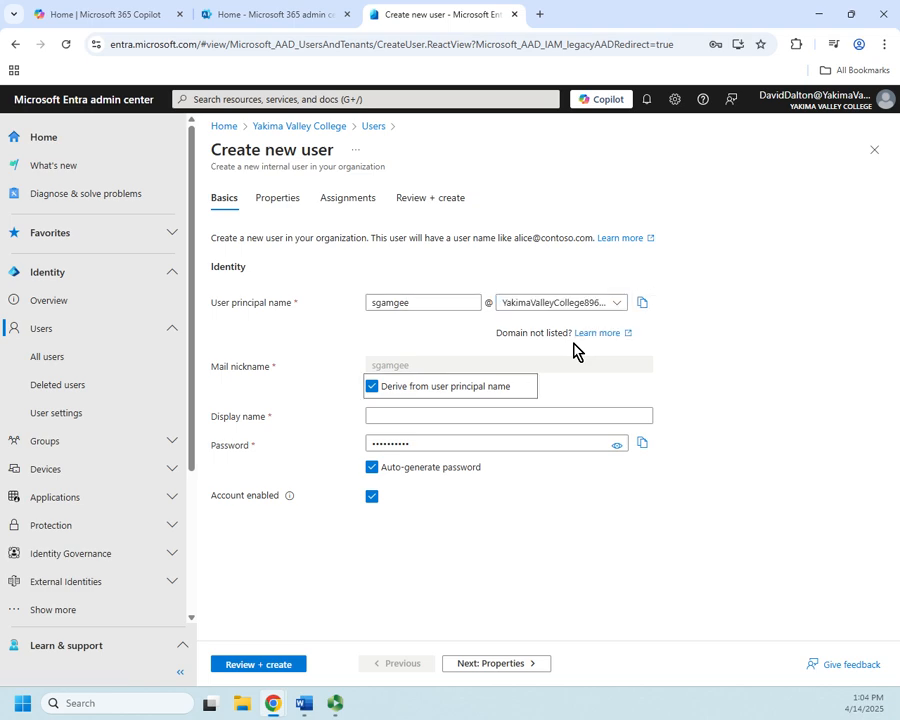
pyautogui.press('Tab')
pyautogui.write('Sam')
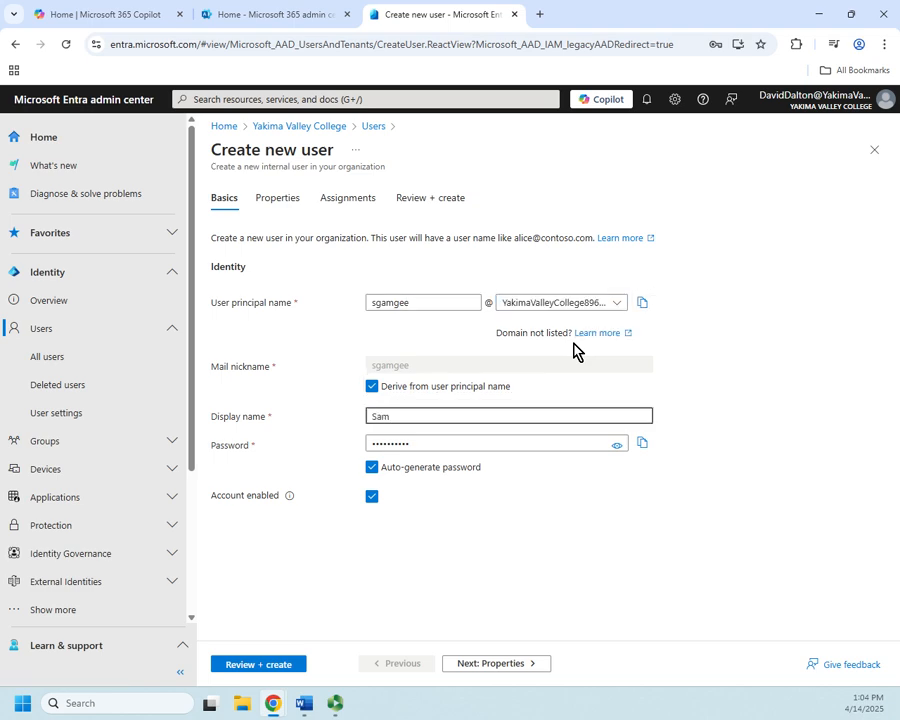
pyautogui.write('wise Gangee')
# - Try a custom account password, restore the auto-generated password and check it, leaving the account enabled
pyautogui.click(372, 497)
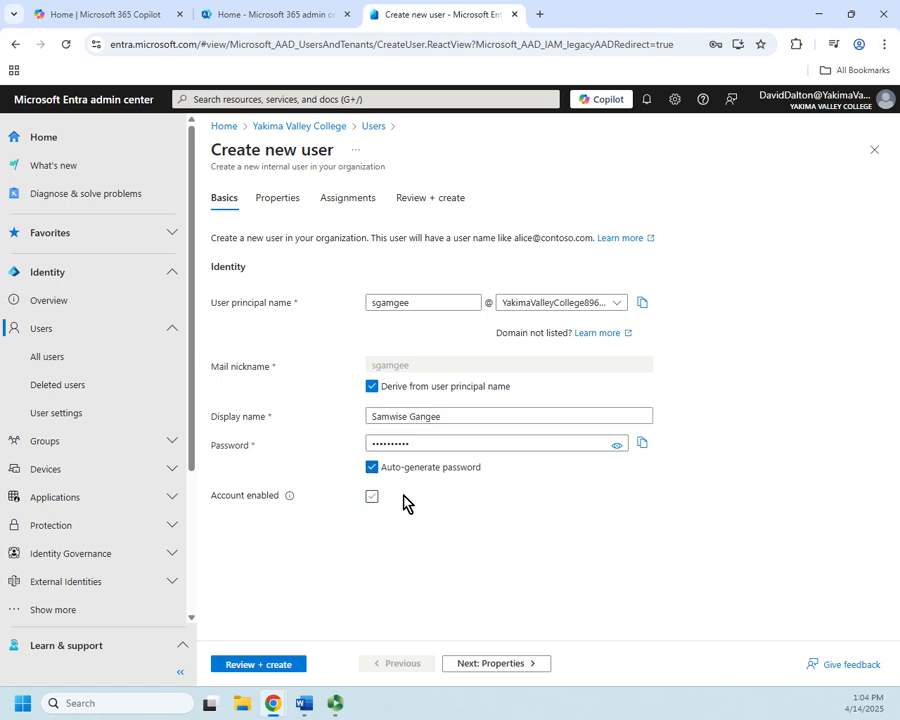
pyautogui.click(373, 497)
pyautogui.click(376, 469)
pyautogui.click(370, 471)
pyautogui.click(371, 468)
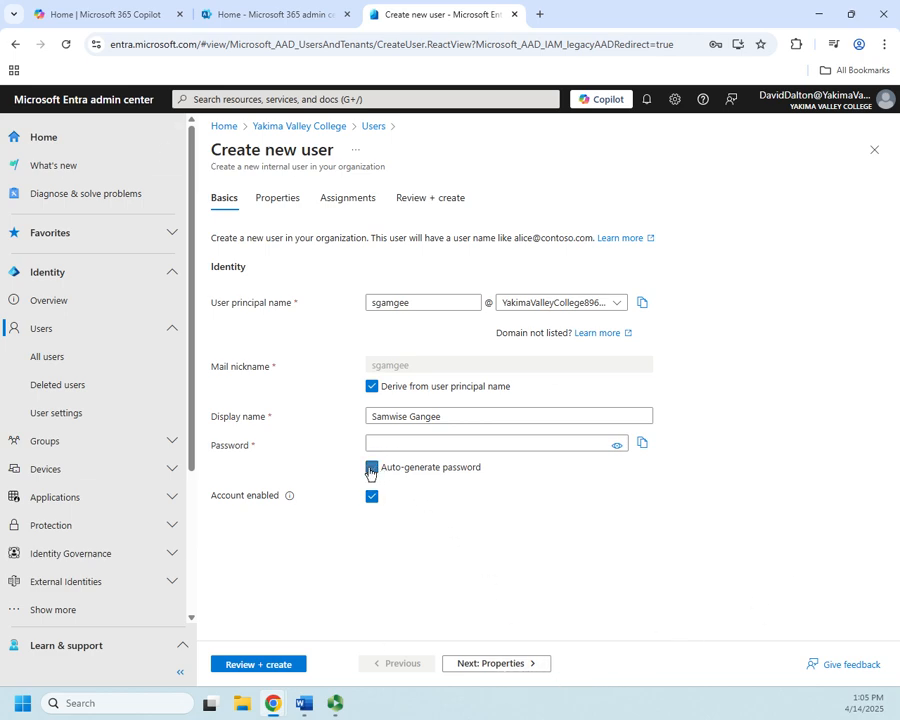
pyautogui.click(471, 441)
pyautogui.write('•••••••••')
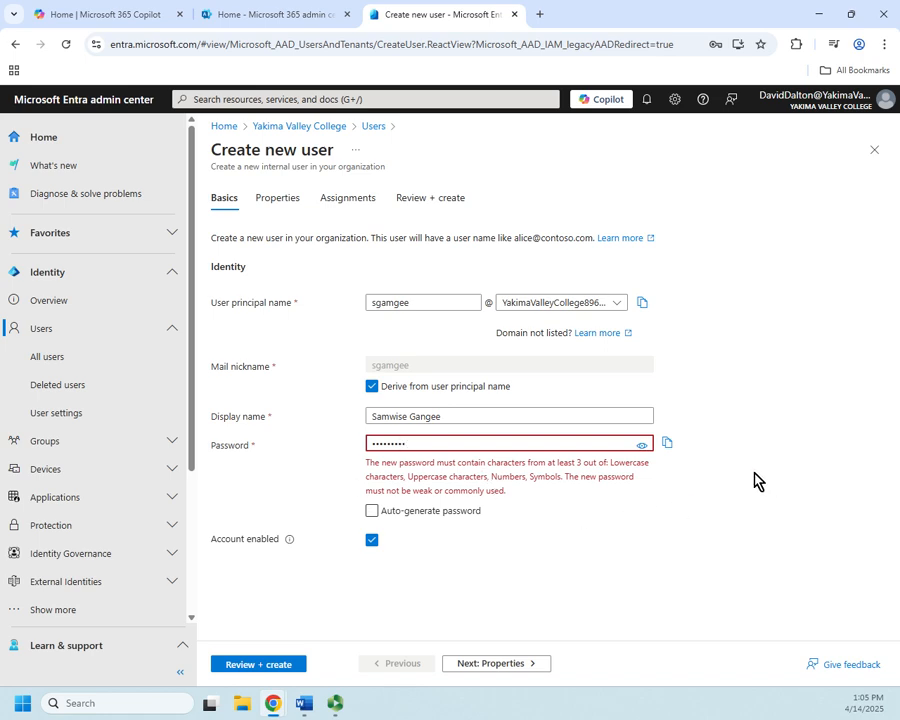
pyautogui.click(374, 483)
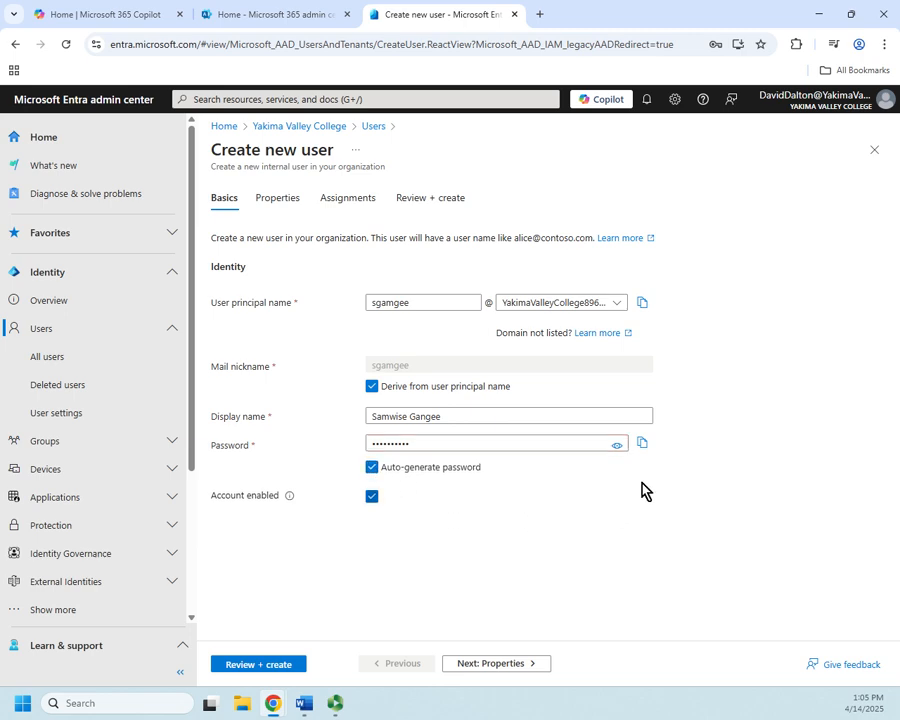
pyautogui.click(618, 448)
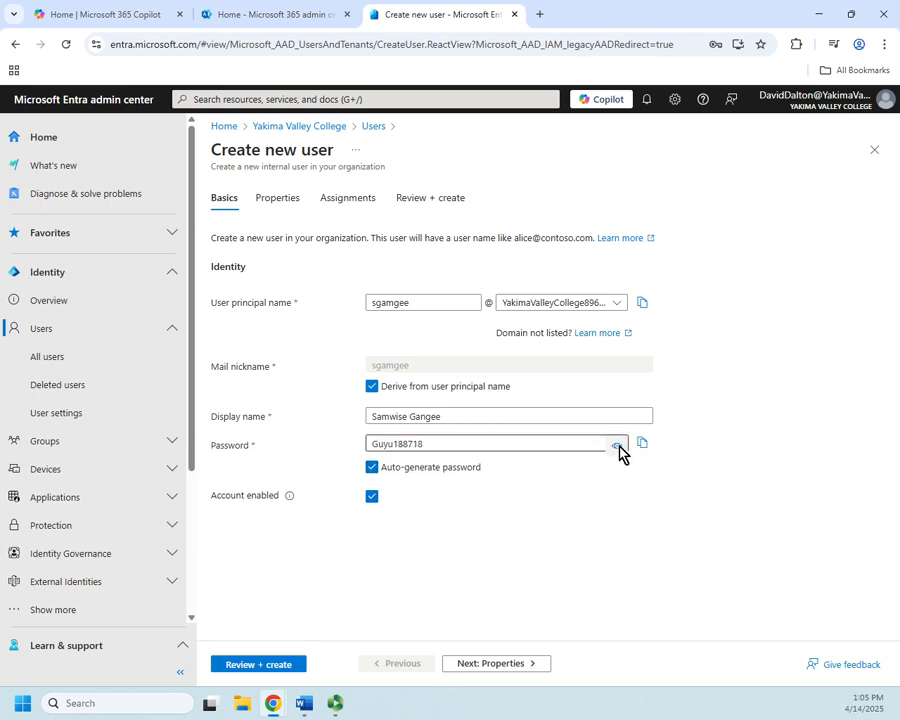
pyautogui.click(618, 448)
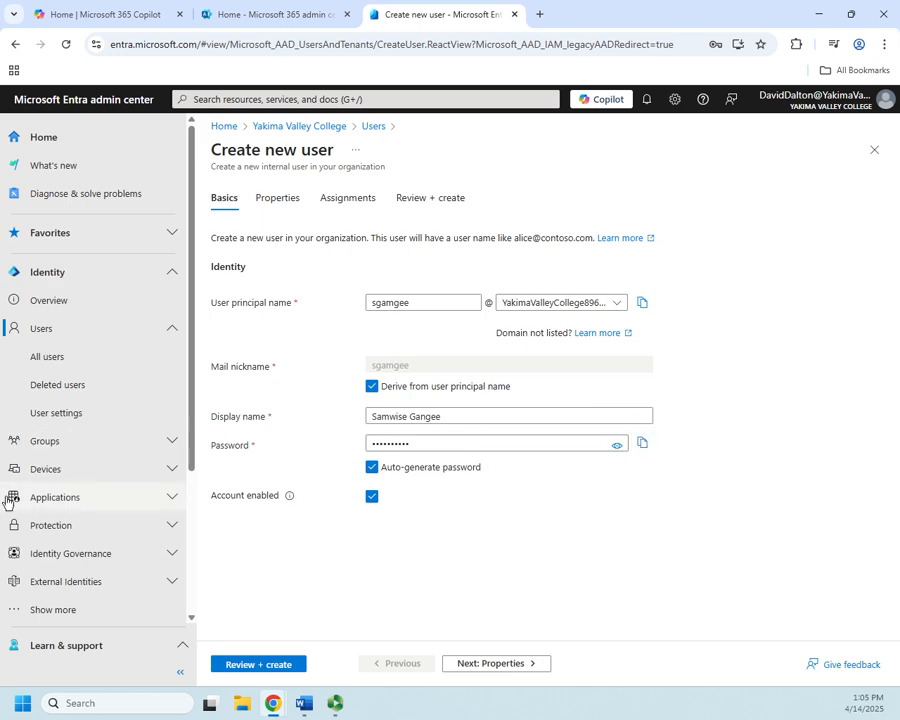
# - In the new user's properties, enter the first and last name and keep the user type as Member
pyautogui.click(514, 664)
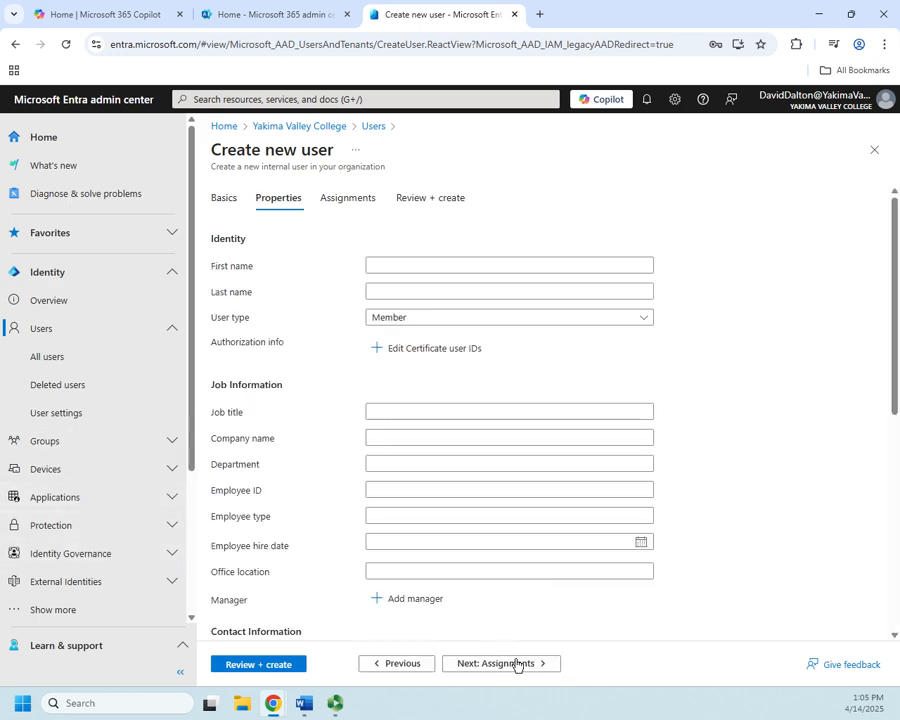
pyautogui.click(394, 264)
pyautogui.write('Samu')
pyautogui.write('ise')
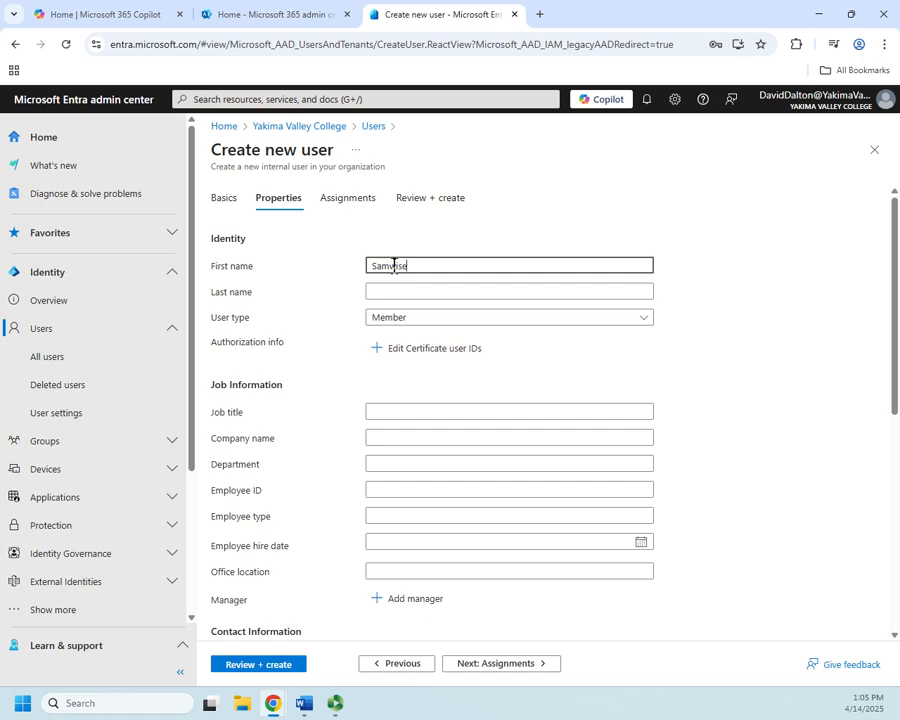
pyautogui.press('Tab')
pyautogui.write('Gangee')
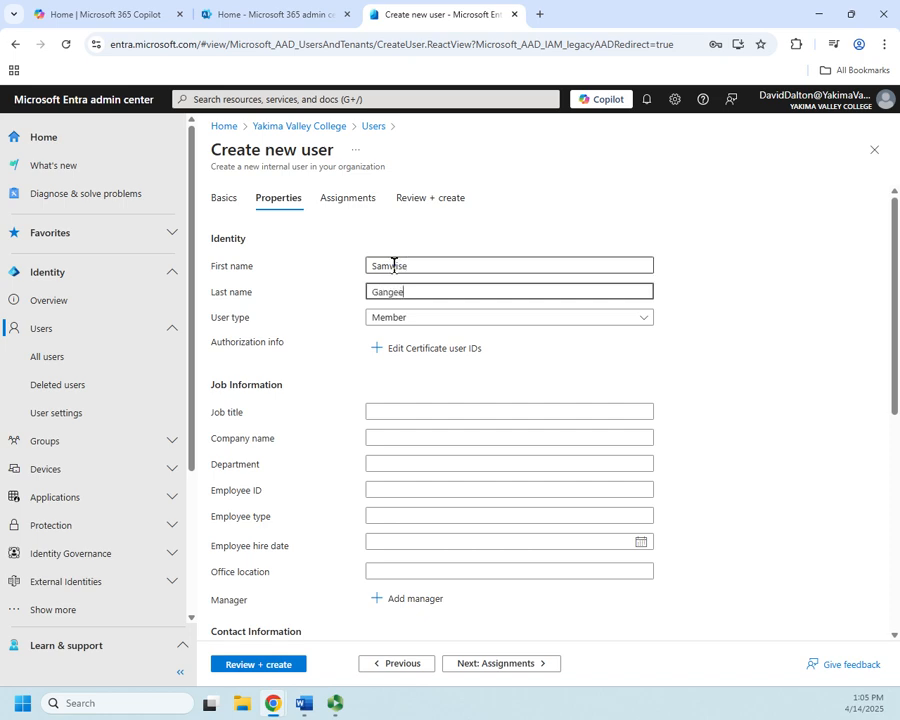
pyautogui.press('Tab')
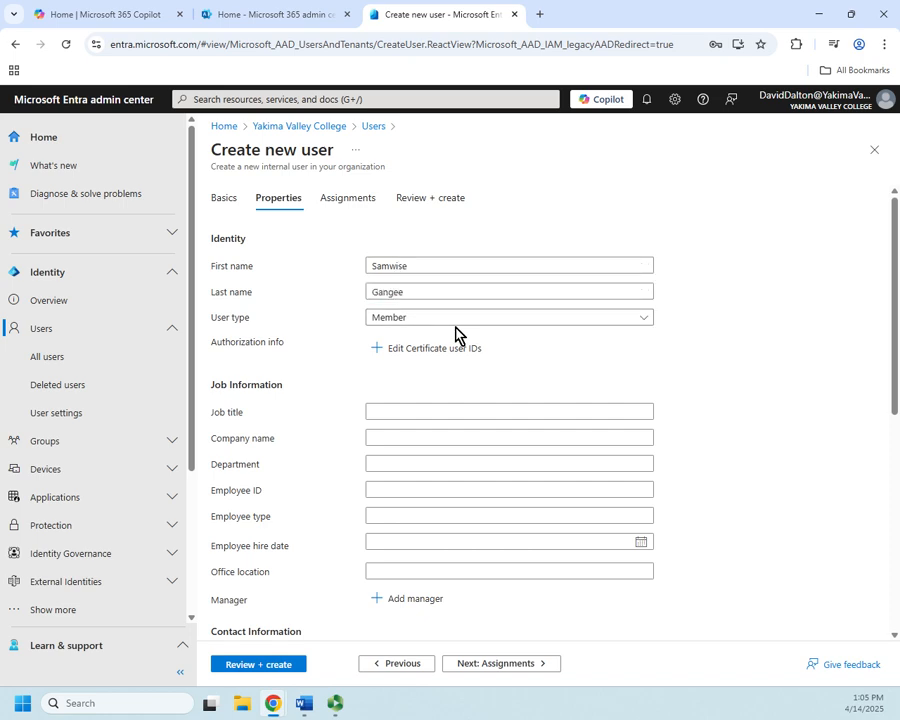
pyautogui.click(459, 327)
pyautogui.click(334, 370)
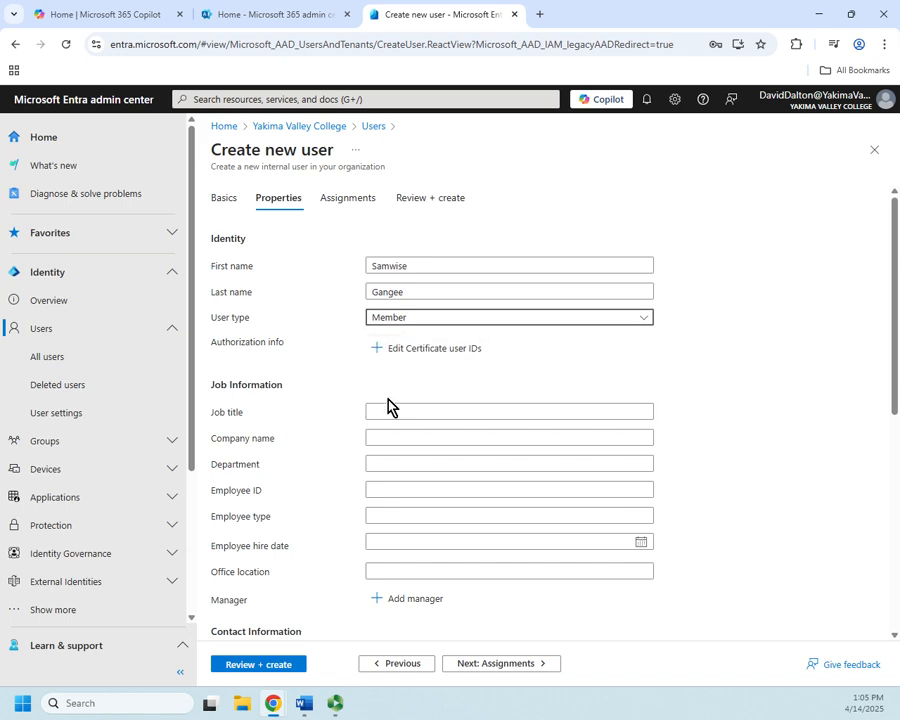
# - Leave the remaining properties and assignments empty, create the user after the review, and dismiss the notification
pyautogui.scroll(-1, 420, 560)
pyautogui.scroll(-3, 416, 539)
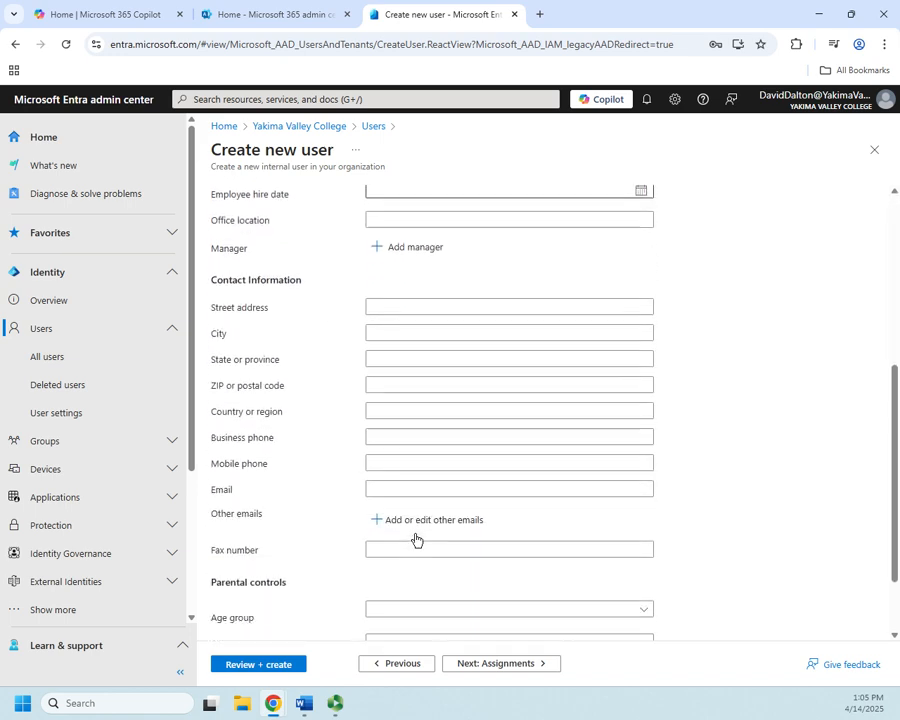
pyautogui.scroll(-1, 497, 531)
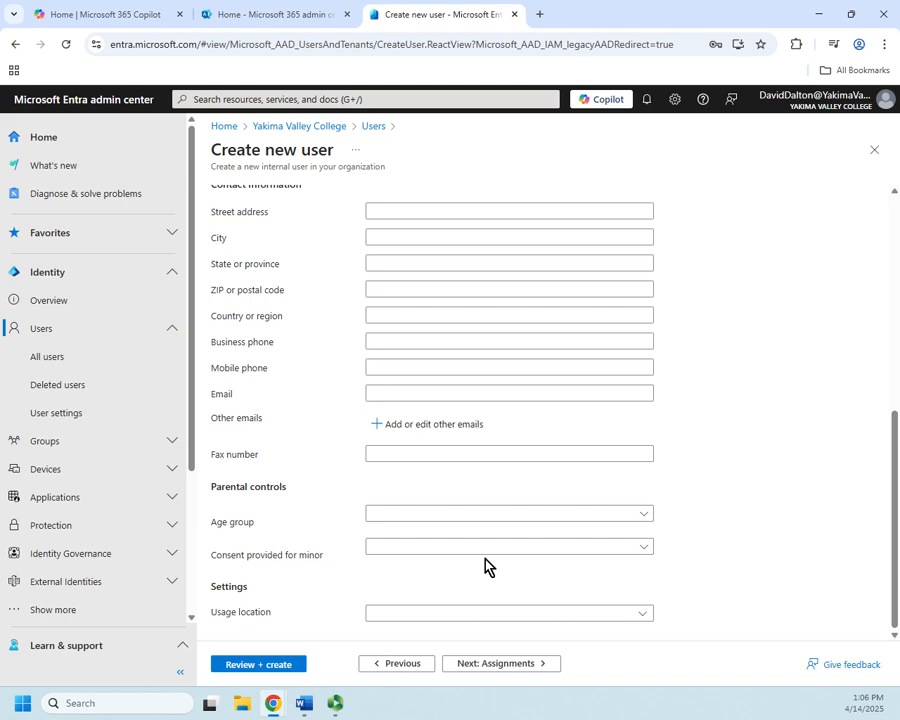
pyautogui.click(500, 663)
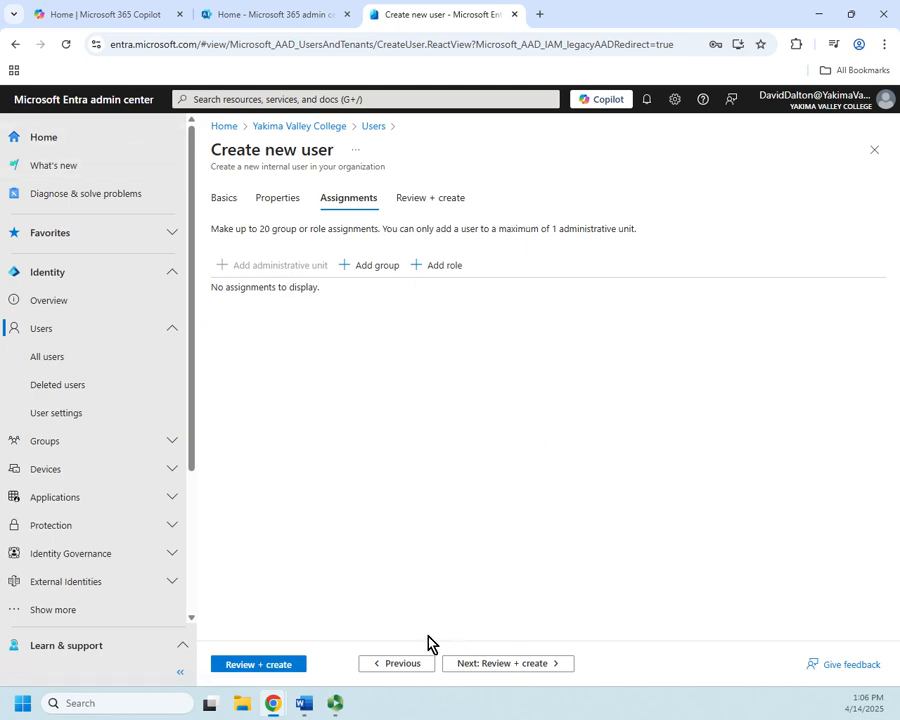
pyautogui.click(526, 668)
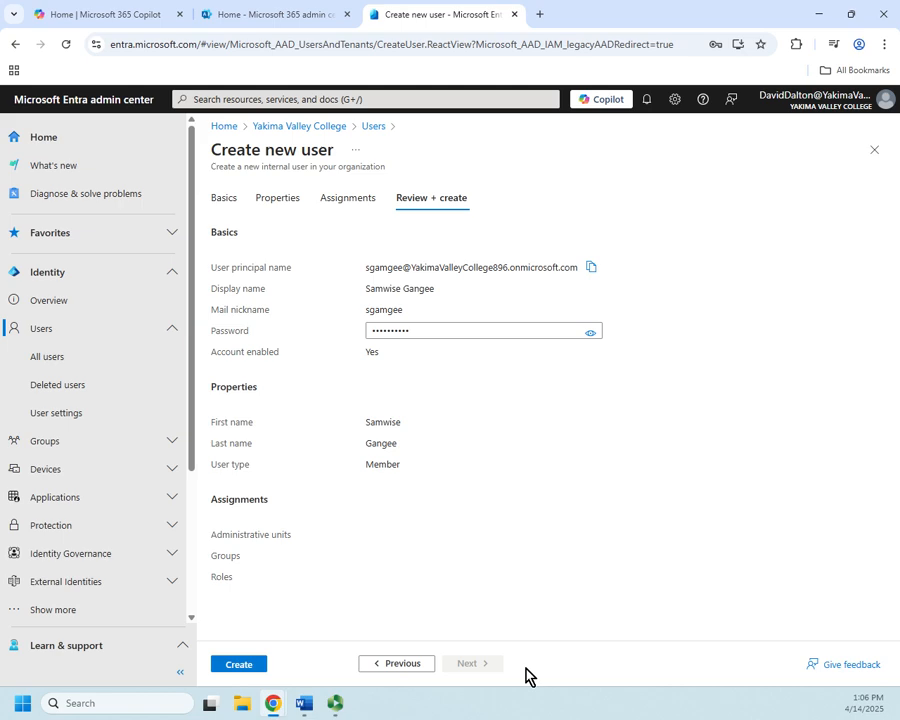
pyautogui.click(239, 668)
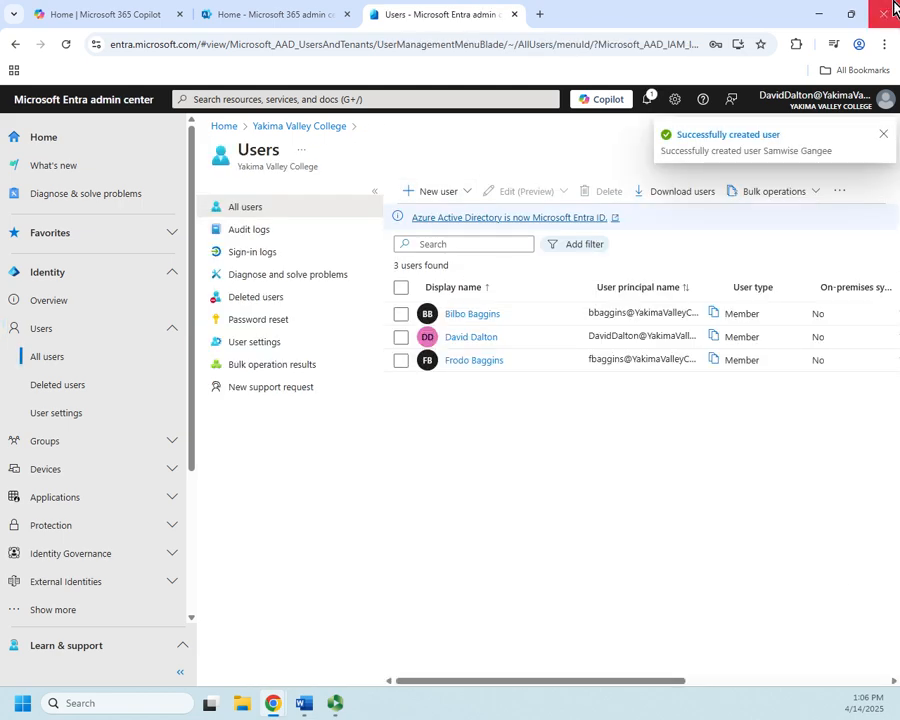
pyautogui.click(884, 134)
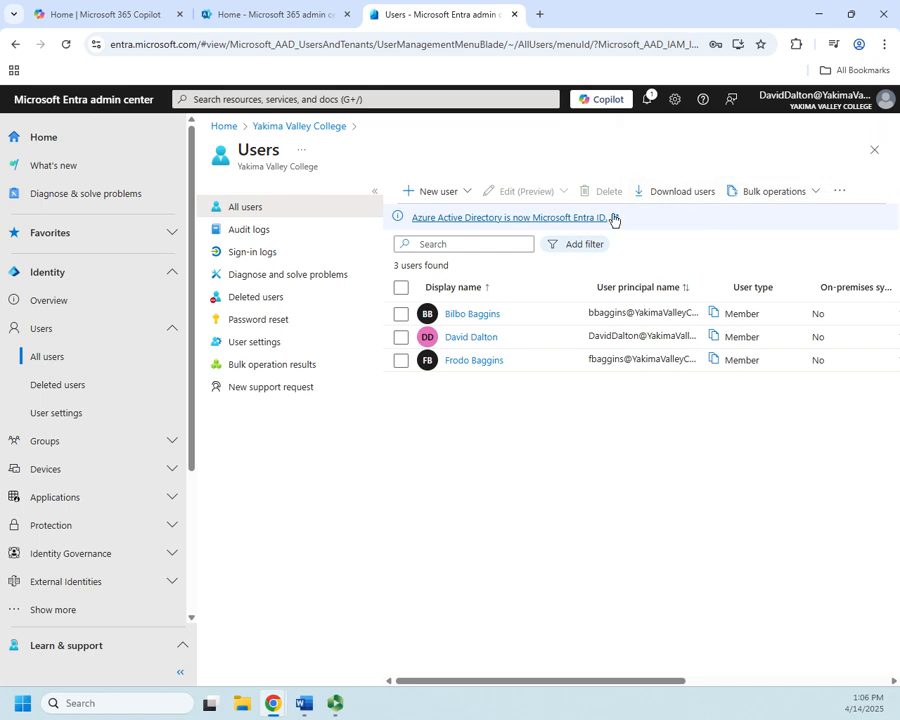
# - Refresh the user list and check which licenses are assigned to the existing member listed directly above the new user
pyautogui.click(66, 45)
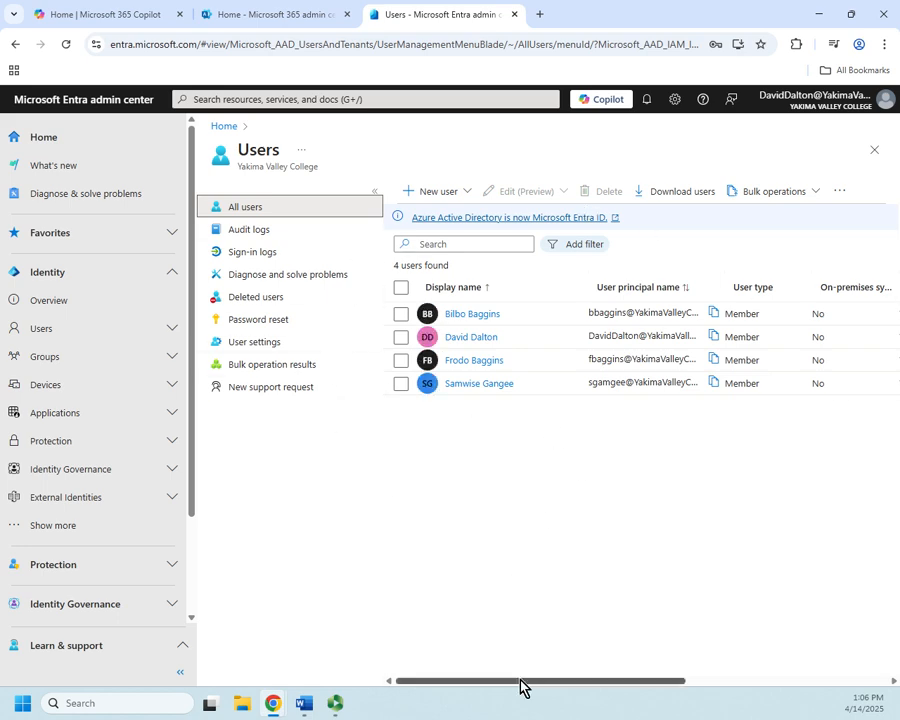
pyautogui.moveTo(520, 684); pyautogui.dragTo(362, 652)
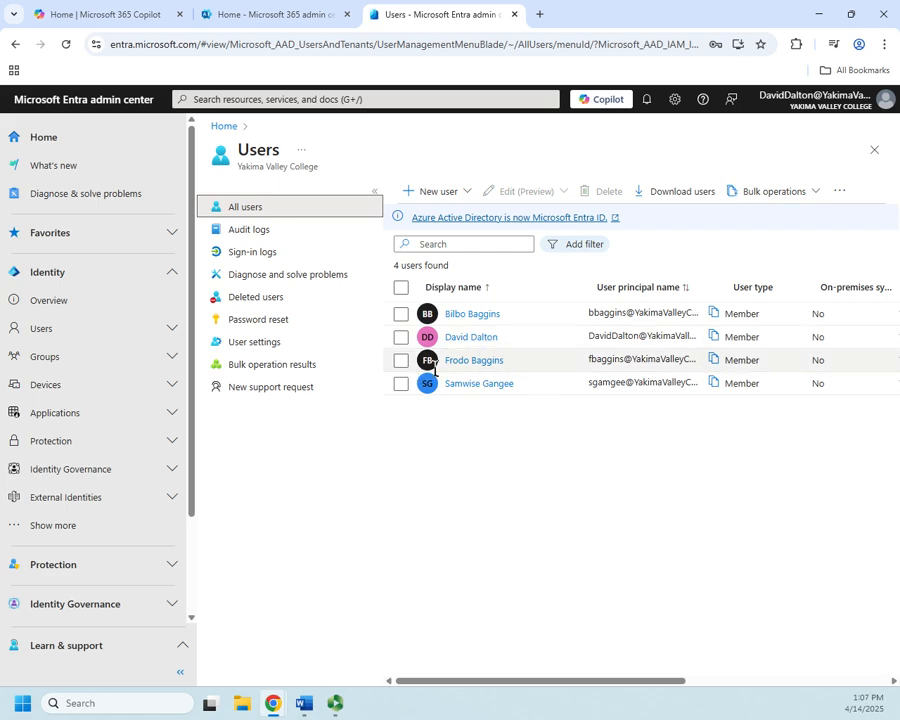
pyautogui.click(476, 364)
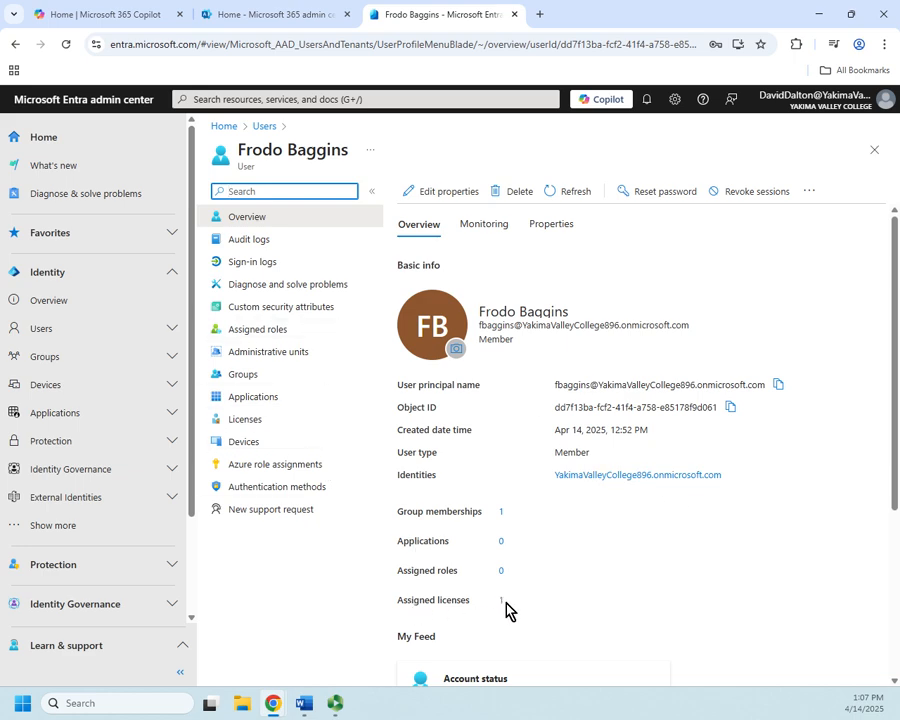
pyautogui.click(502, 601)
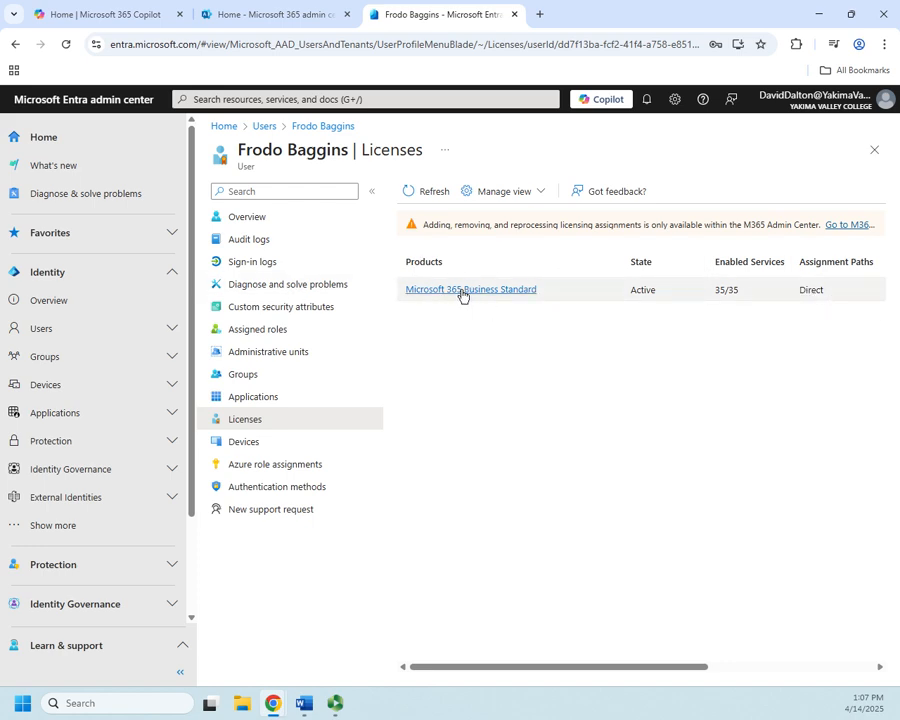
pyautogui.click(264, 127)
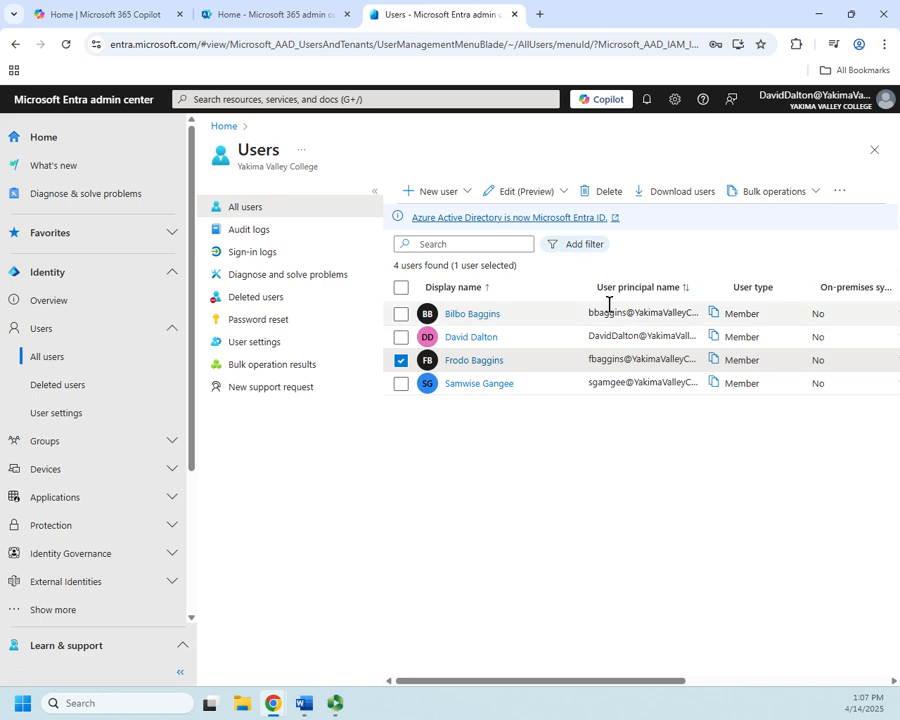
# - Review the newly created user's overview and assigned licenses, and return to the user list
pyautogui.click(401, 361)
pyautogui.click(479, 384)
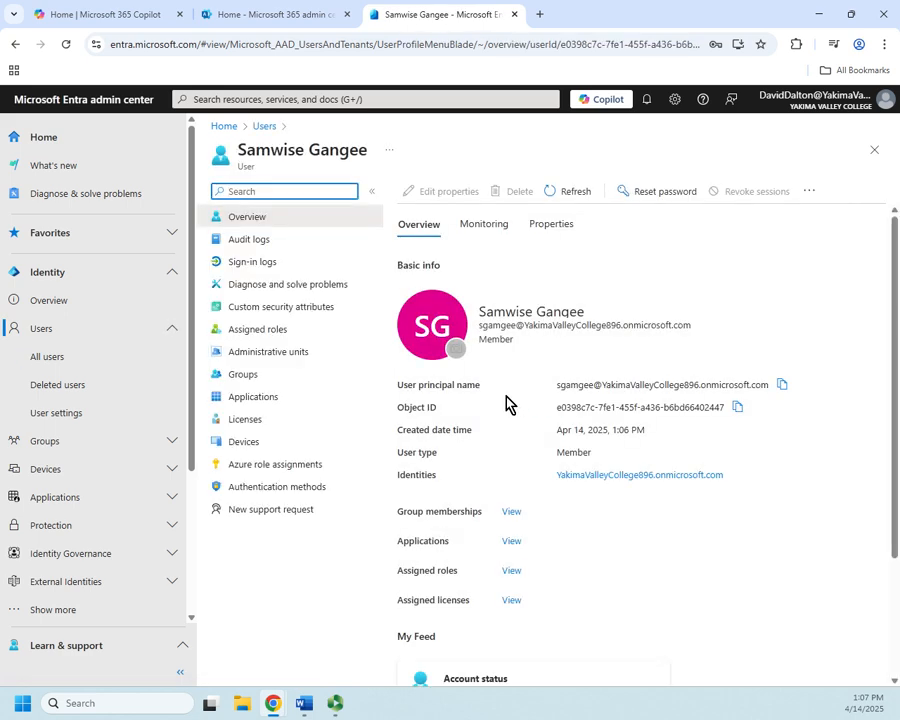
pyautogui.scroll(-3, 692, 571)
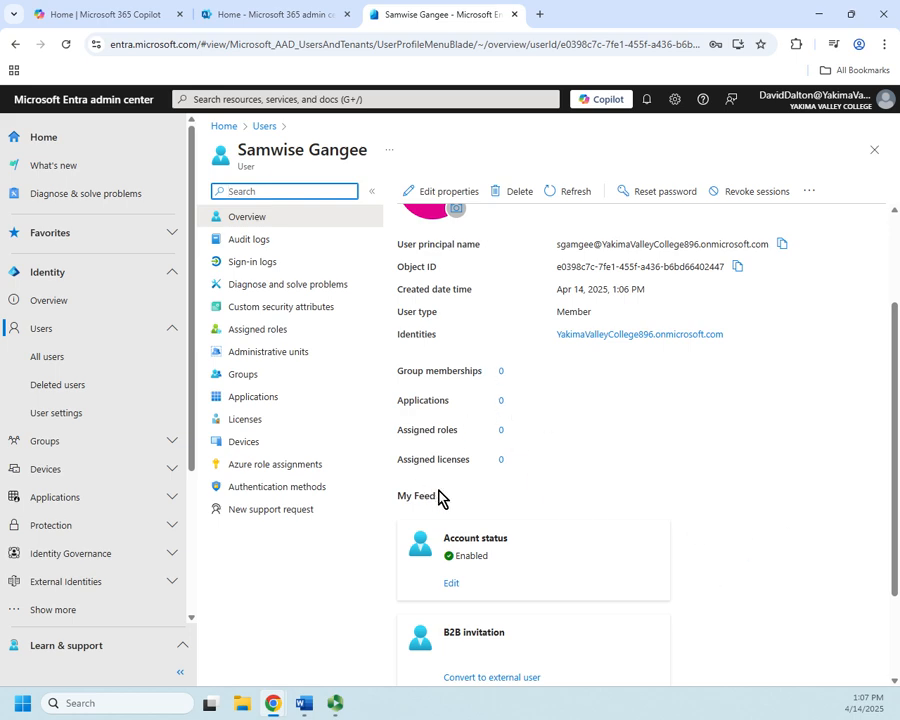
pyautogui.click(501, 460)
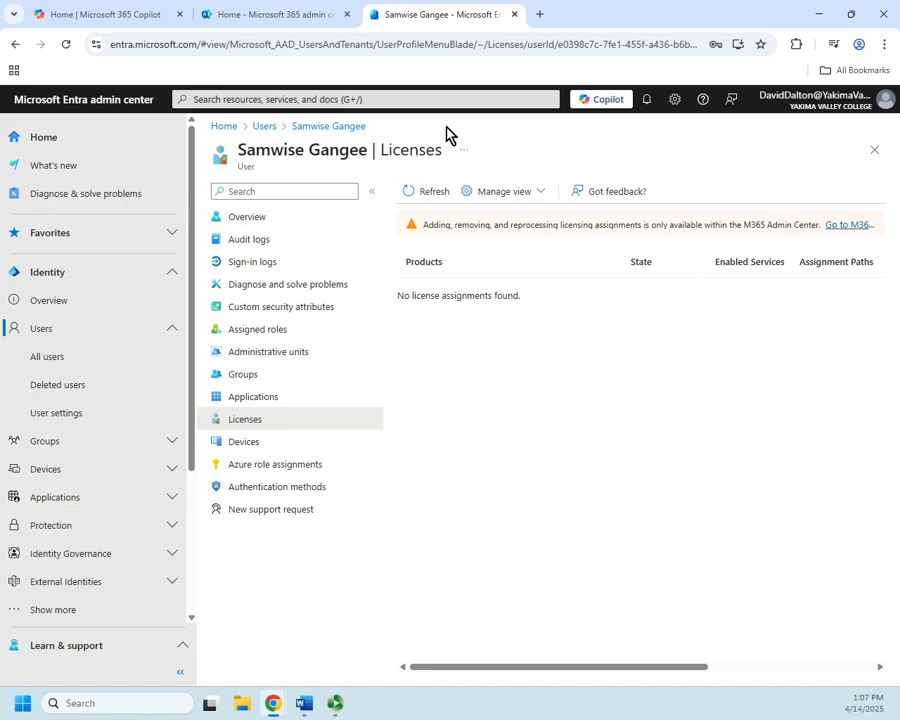
pyautogui.click(262, 127)
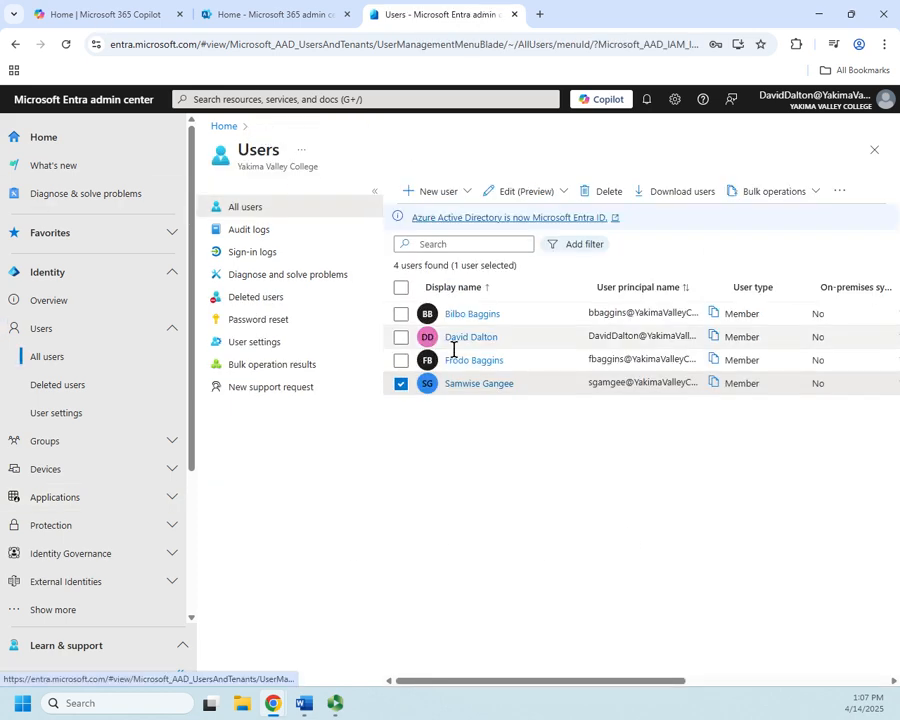
# - Reopen the new user and examine the extra actions, monitoring information and full properties, ending back at the user list
pyautogui.click(479, 385)
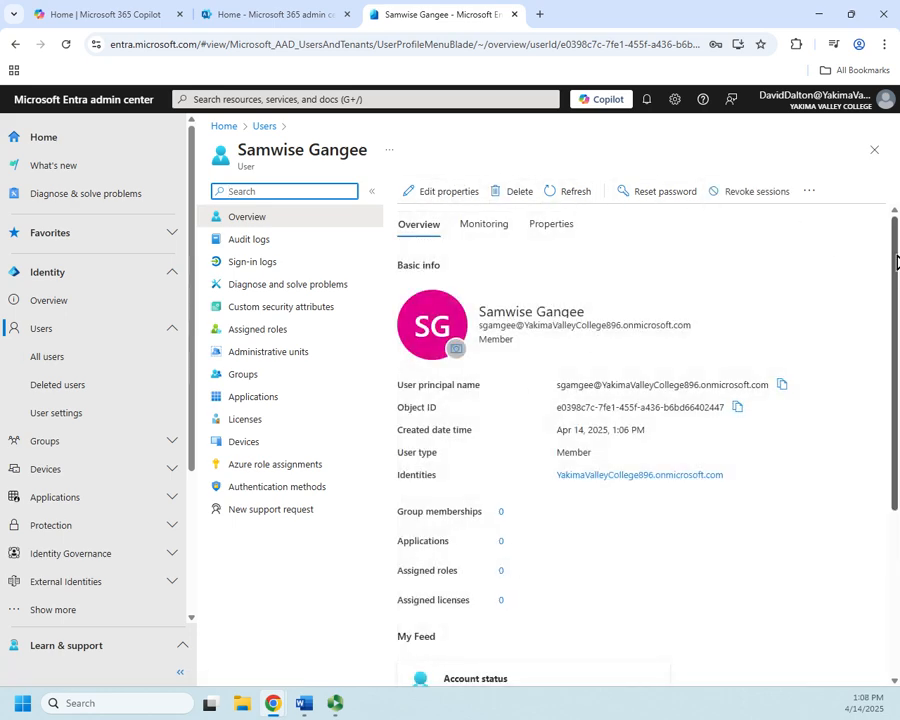
pyautogui.click(808, 192)
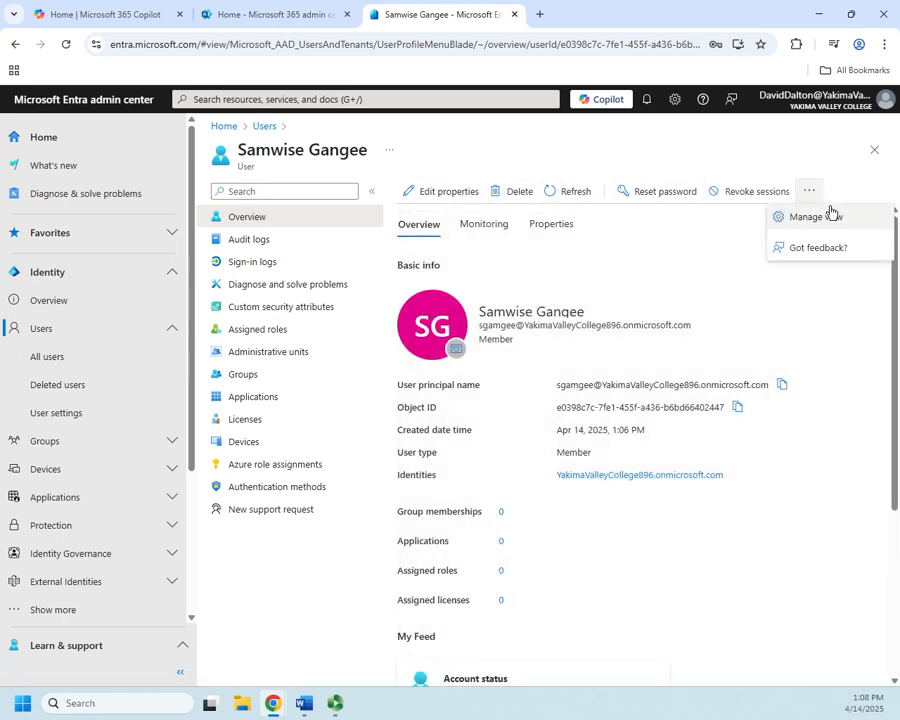
pyautogui.click(482, 227)
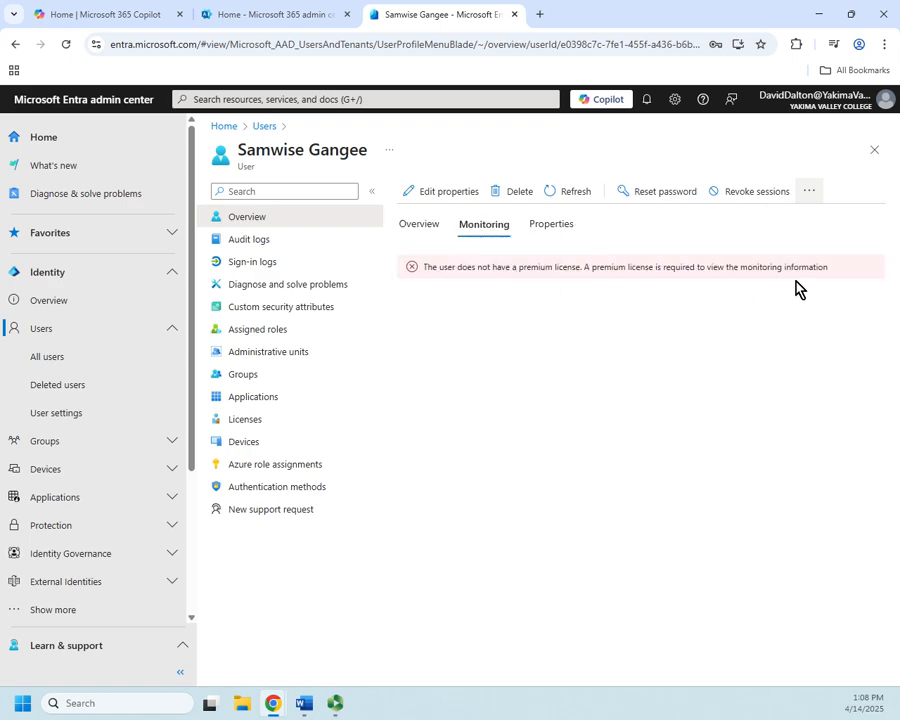
pyautogui.click(562, 229)
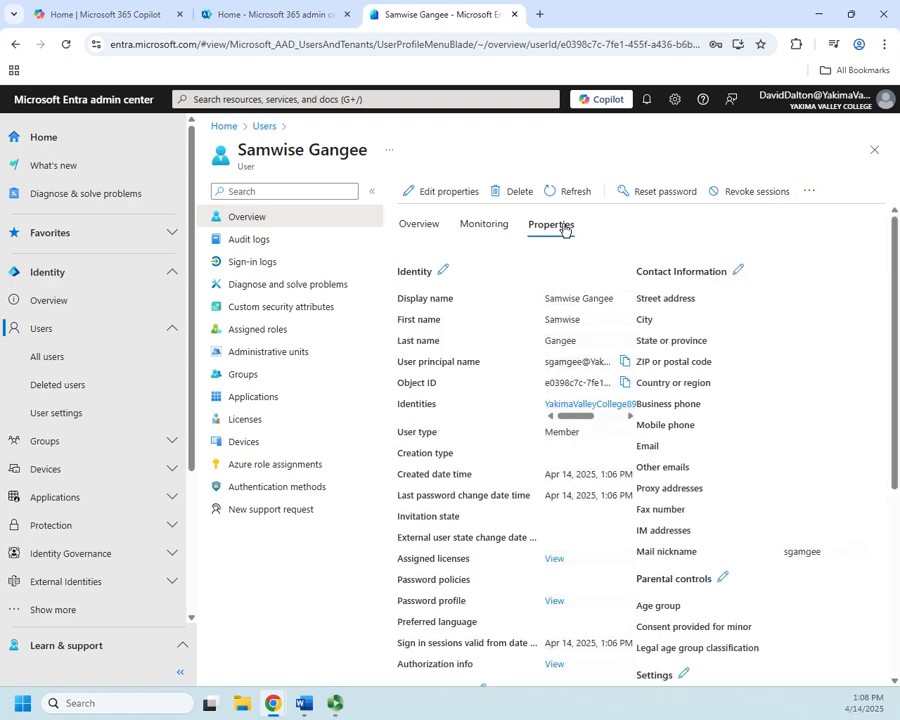
pyautogui.scroll(-3, 538, 325)
pyautogui.scroll(3, 538, 325)
pyautogui.click(265, 127)
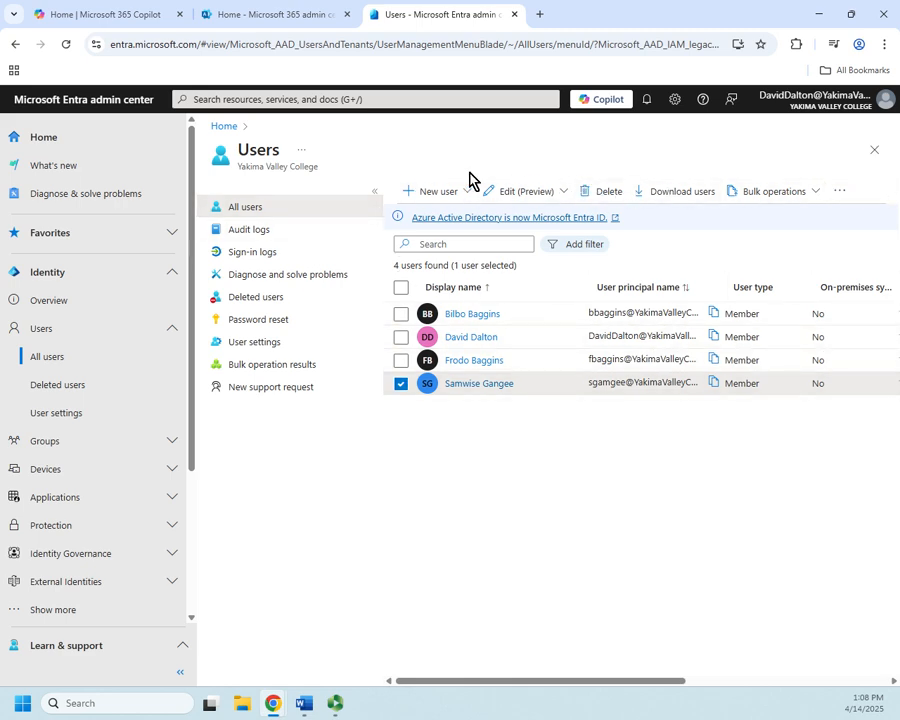
# - Look at the bulk create form for adding users from a CSV file, and close it without submitting
pyautogui.click(816, 193)
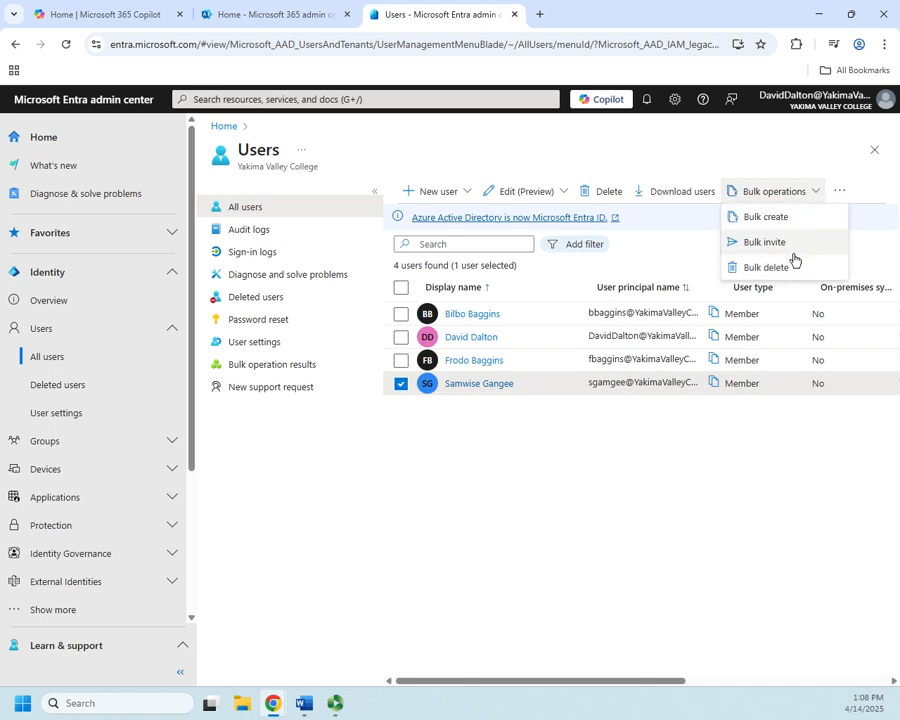
pyautogui.click(768, 220)
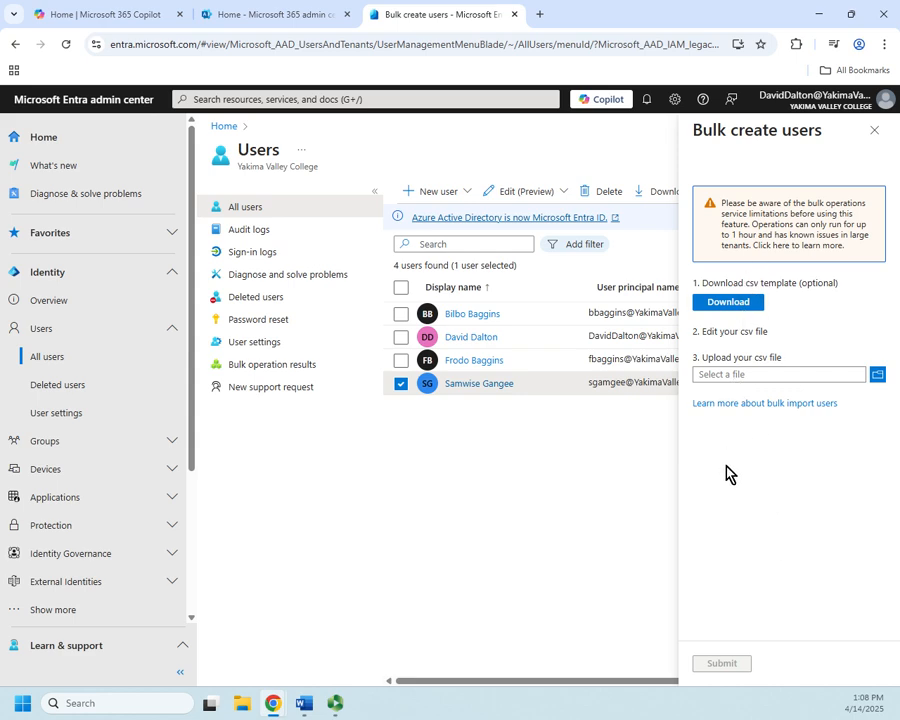
pyautogui.click(874, 130)
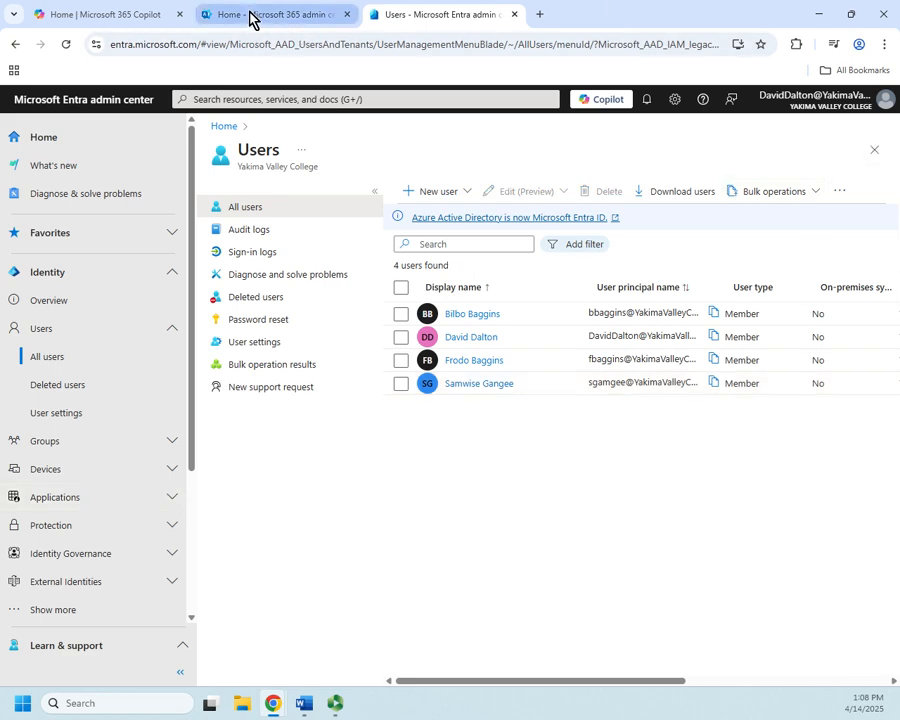
# - Switch to the Microsoft 365 admin center and open the list of active users
pyautogui.click(250, 16)
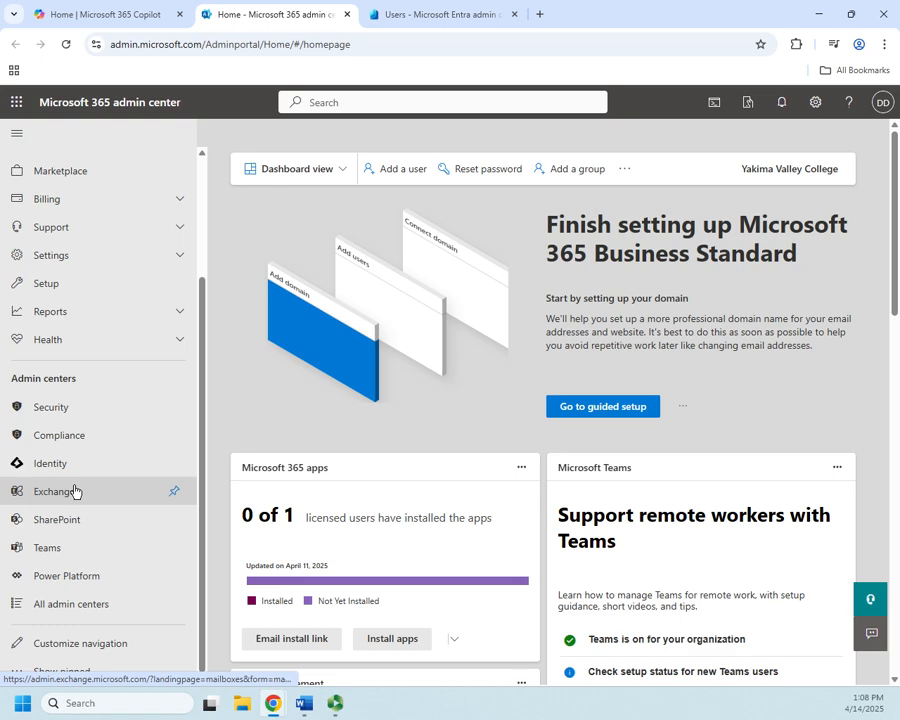
pyautogui.scroll(3, 74, 488)
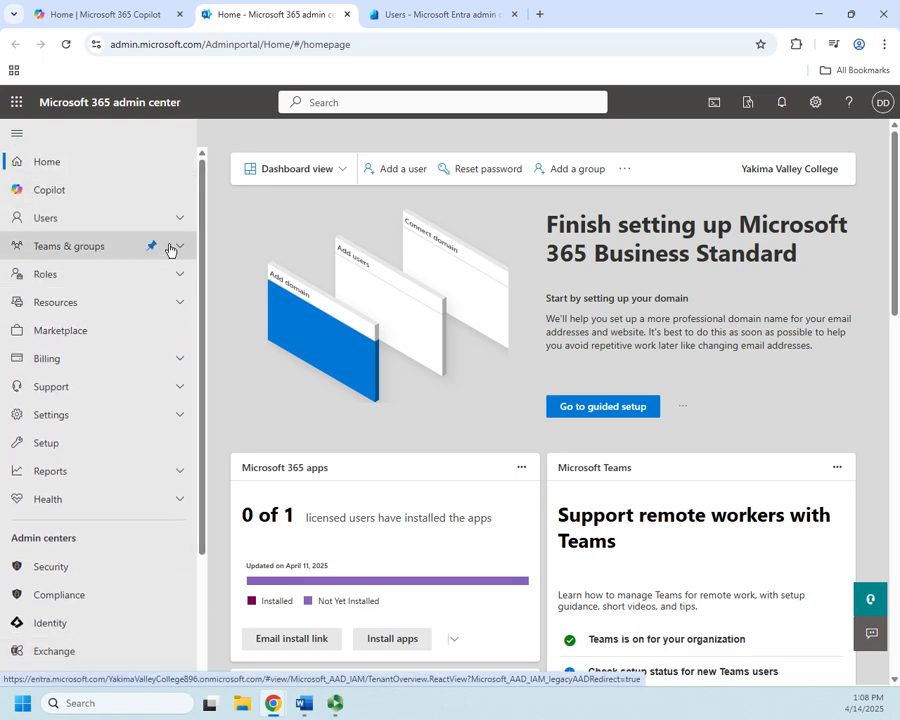
pyautogui.click(180, 220)
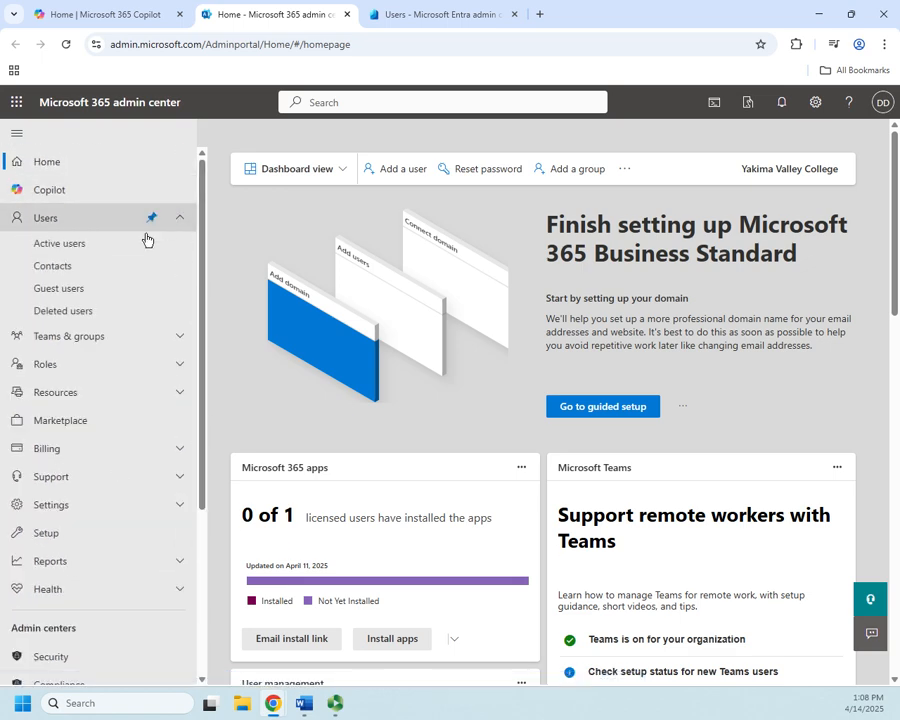
pyautogui.click(47, 245)
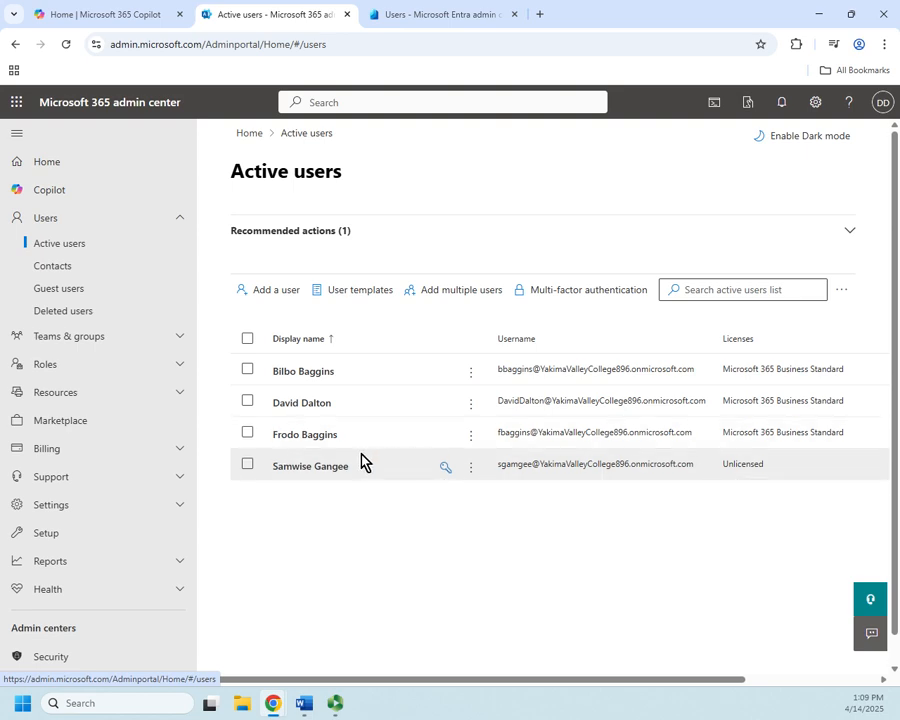
# - Assign the Microsoft 365 Business Standard license to the newly created unlicensed user, save the changes and close the user's details
pyautogui.click(311, 476)
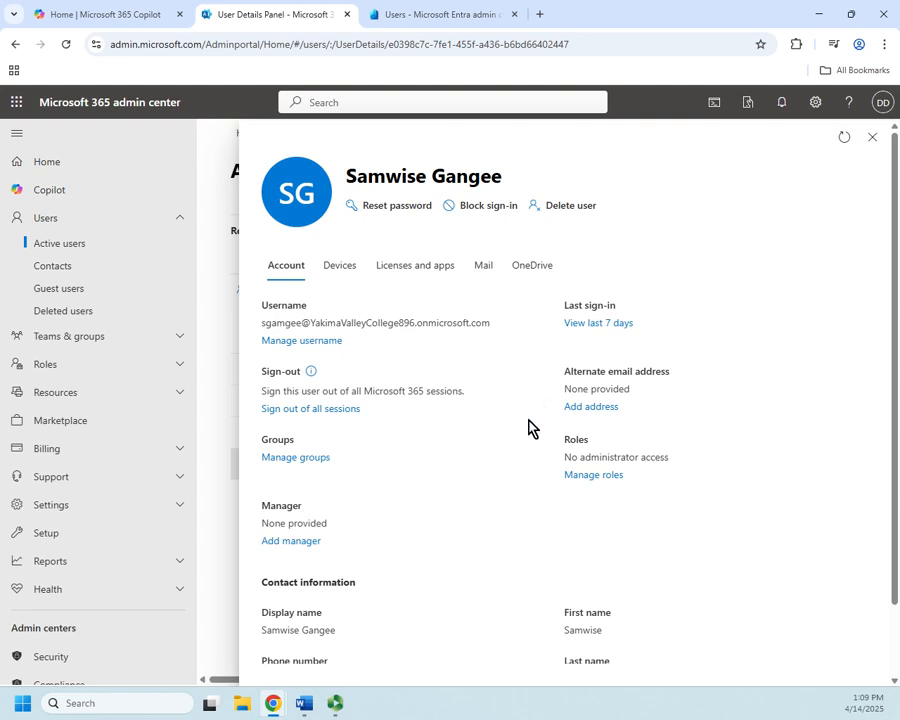
pyautogui.scroll(-1, 530, 426)
pyautogui.scroll(1, 530, 426)
pyautogui.click(427, 280)
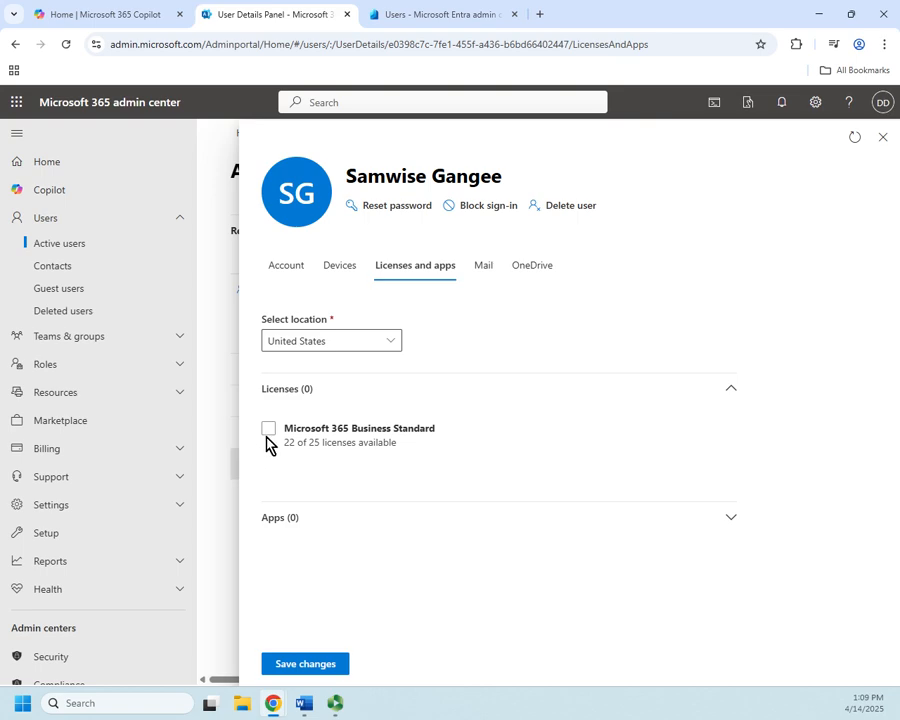
pyautogui.click(268, 430)
pyautogui.click(269, 433)
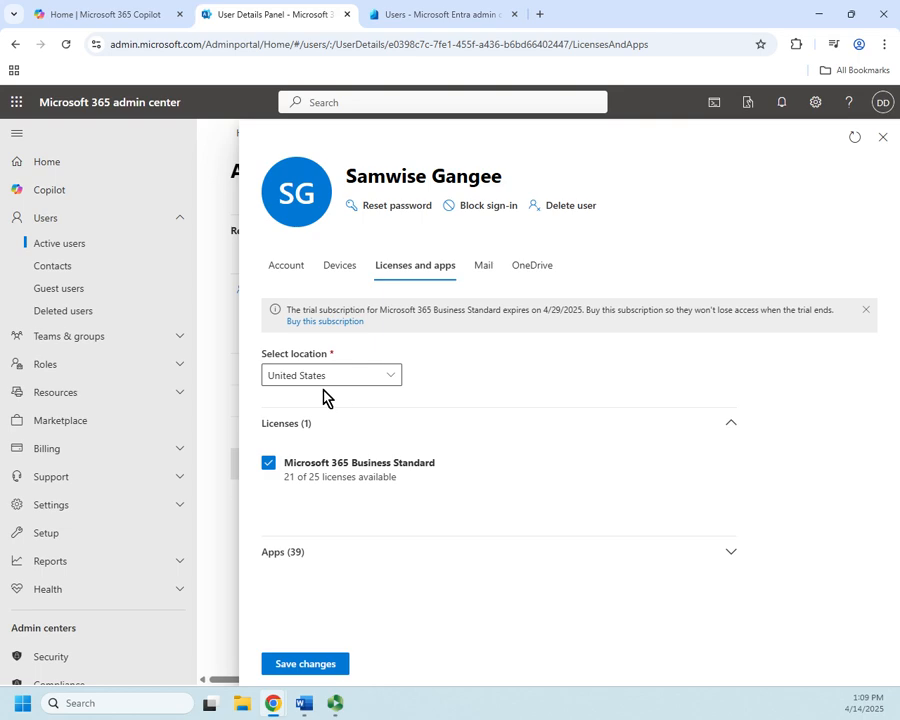
pyautogui.click(314, 664)
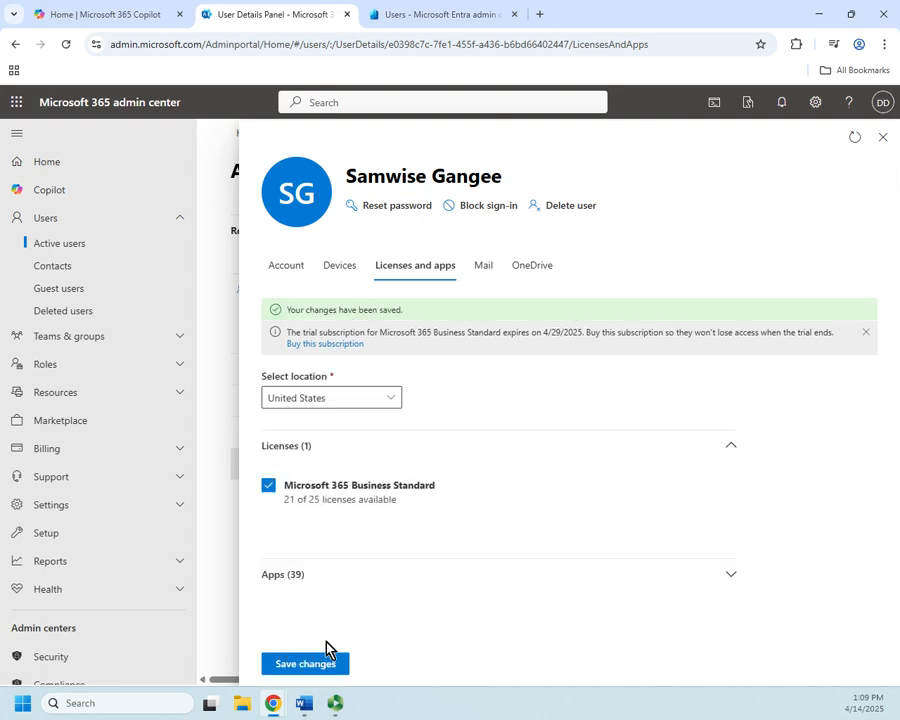
pyautogui.click(884, 138)
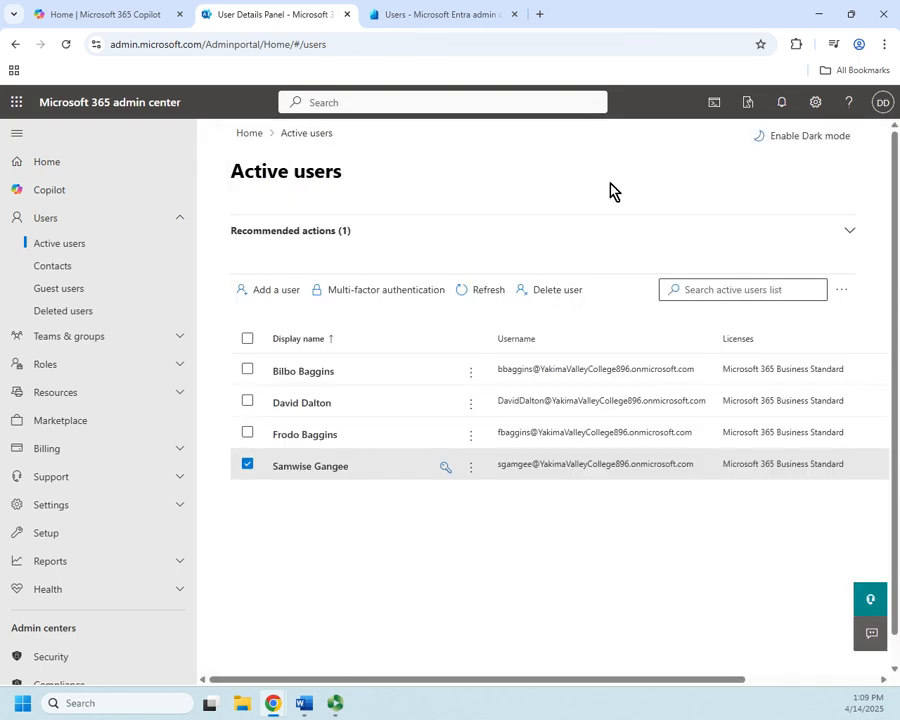